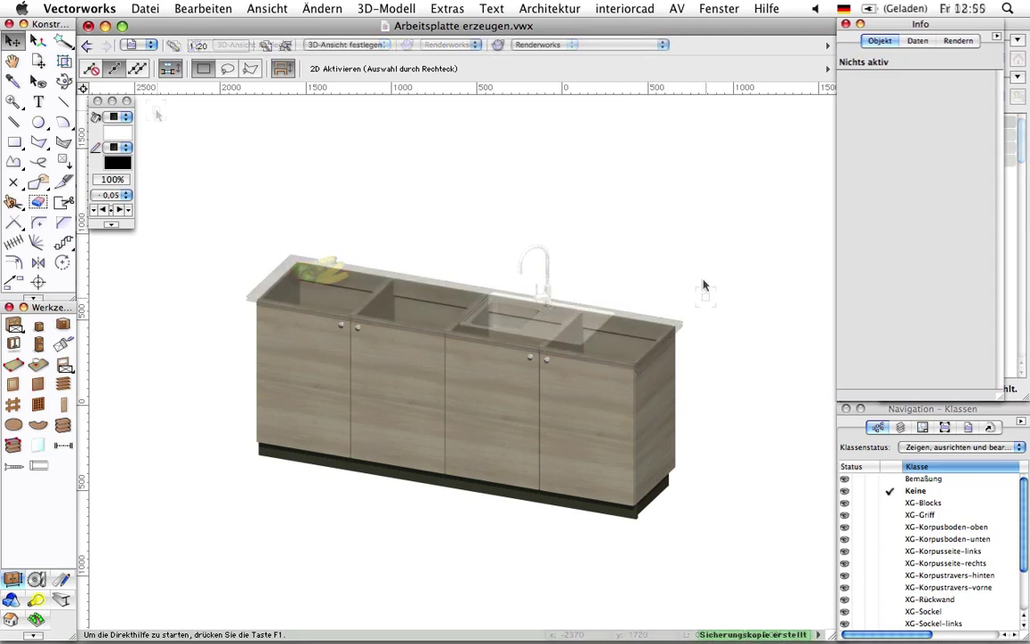
Step: Switch the render mode to Drahtmodell and select all four base cabinets
click(634, 47)
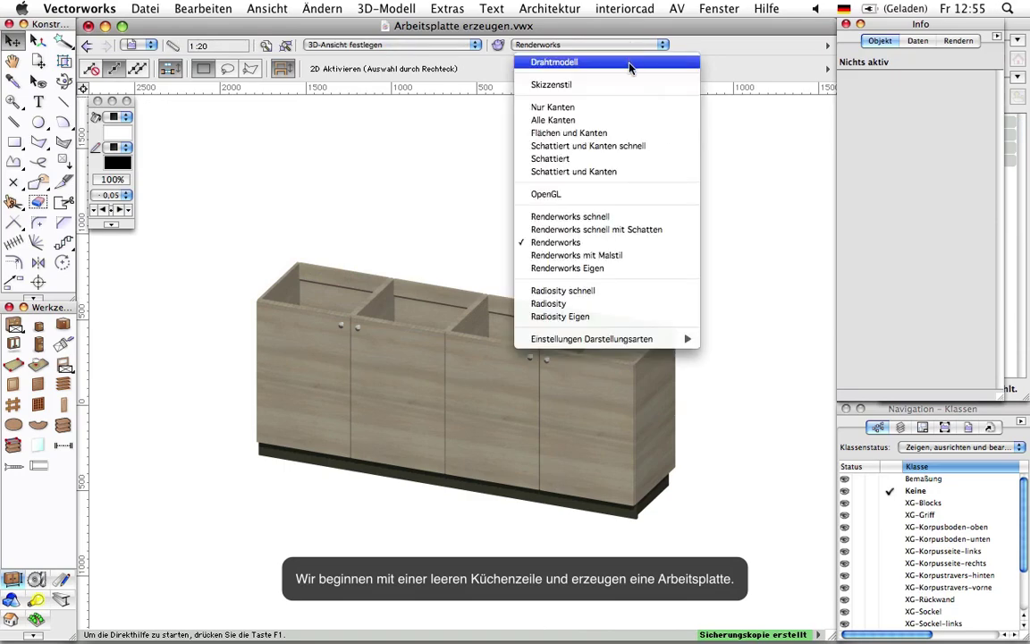
click(631, 65)
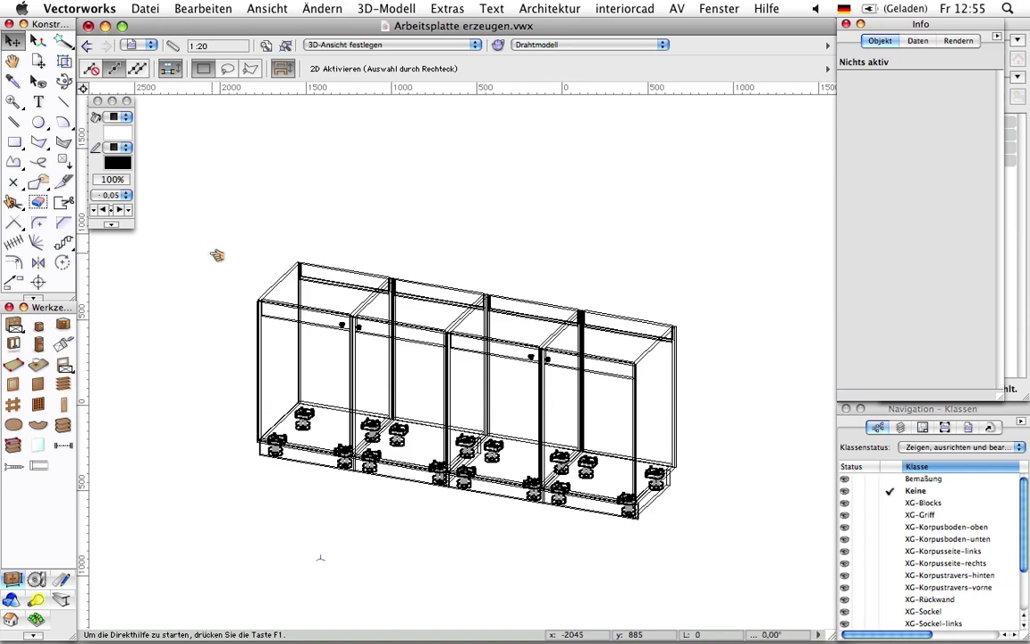
mouse_move(212, 255)
mouse_down()
mouse_move(326, 293)
mouse_move(727, 540)
mouse_up()
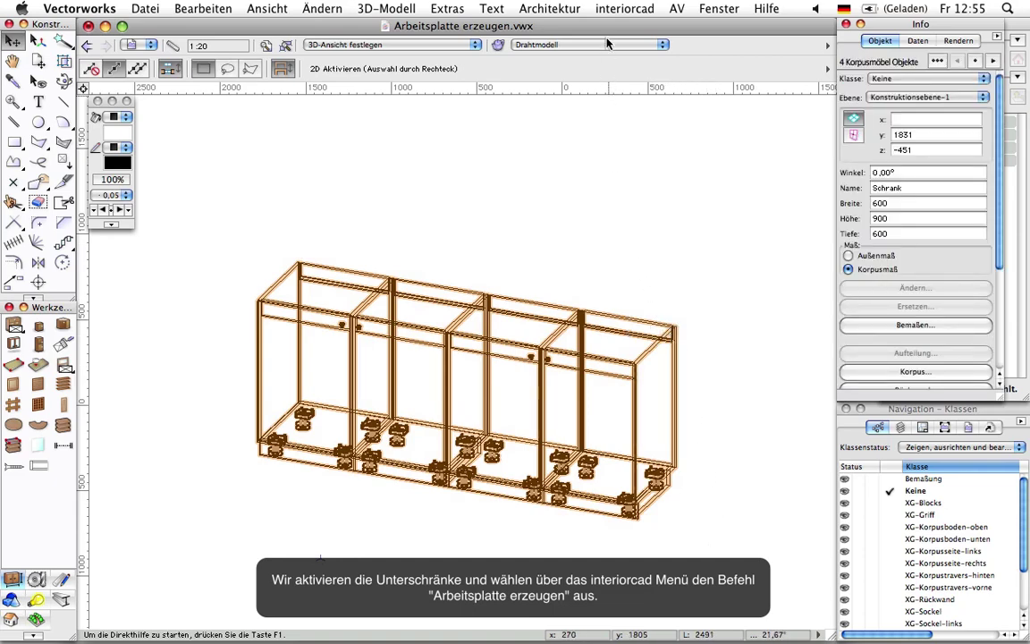
Step: Create a worktop over the selected cabinets with interiorcad > Arbeitsplatte erzeugen
click(624, 9)
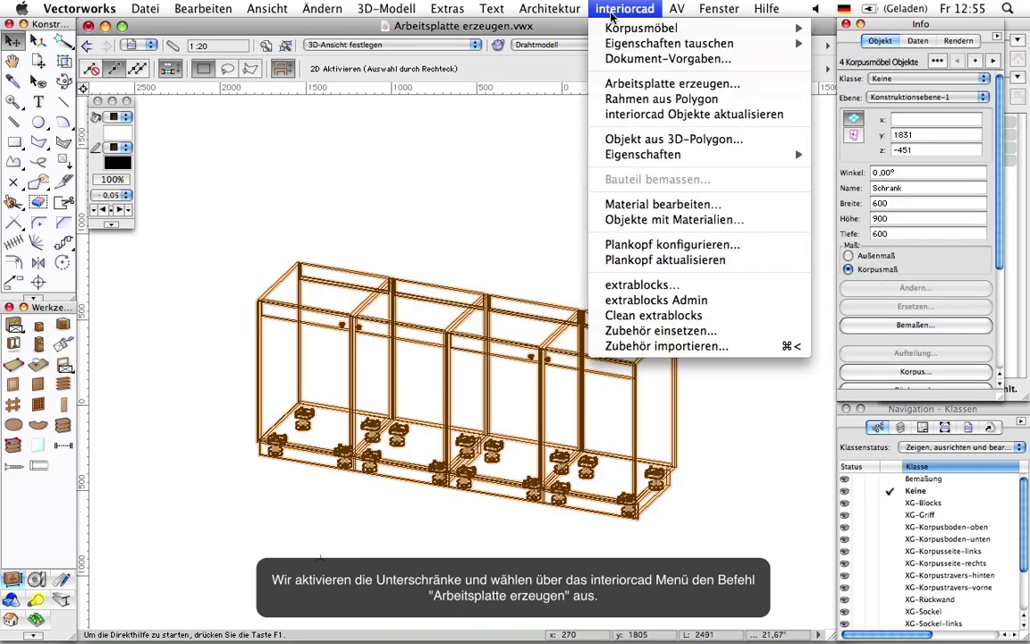
click(631, 85)
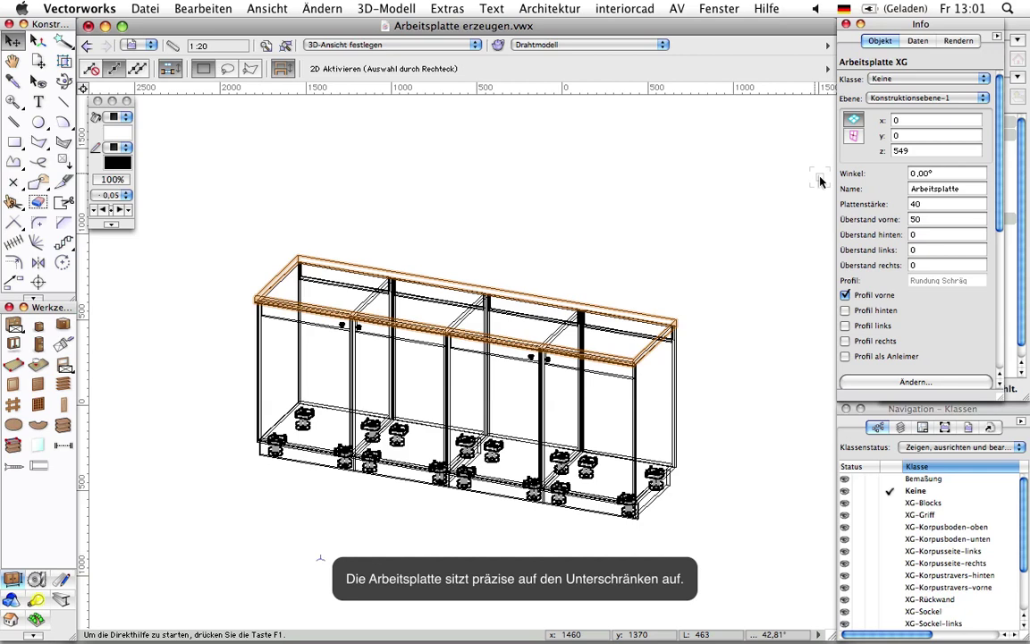
Step: Set Überstand links and Überstand rechts to 50 and add edge profiles to both ends
click(948, 249)
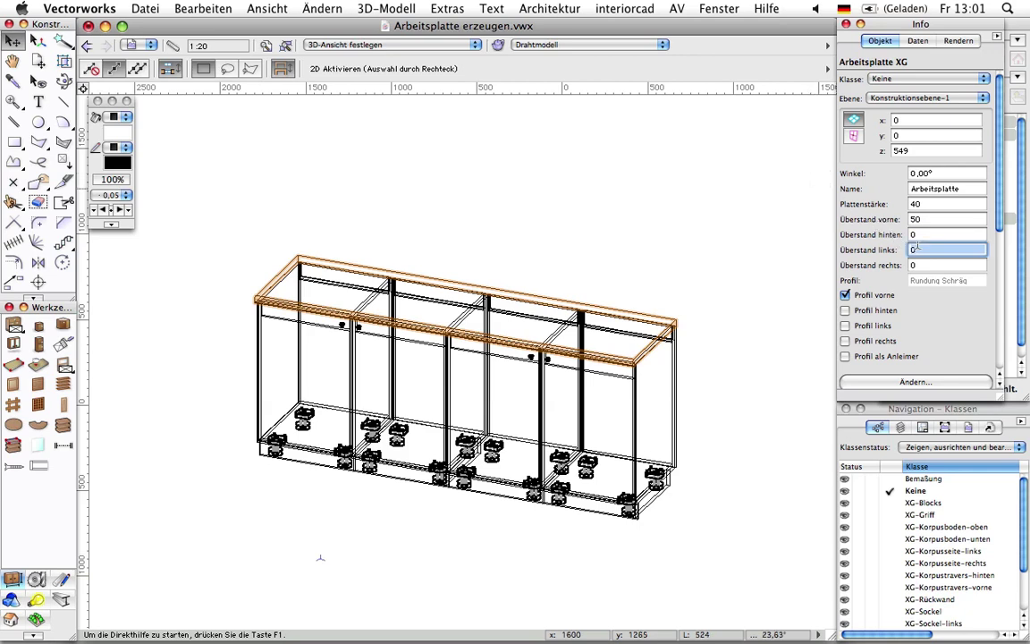
text(50)
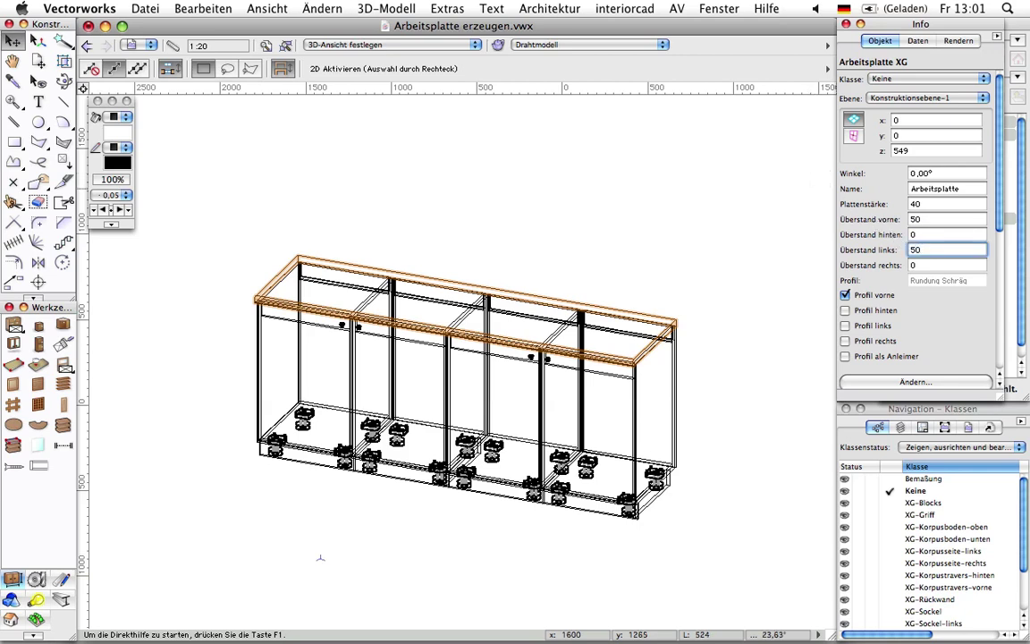
key(Tab)
text(50)
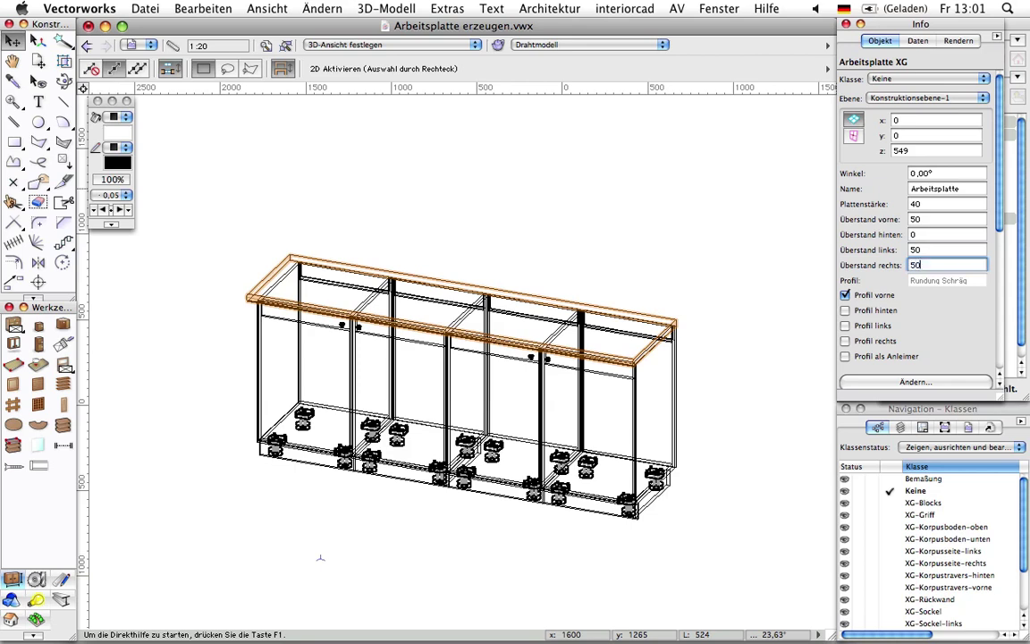
key(Return)
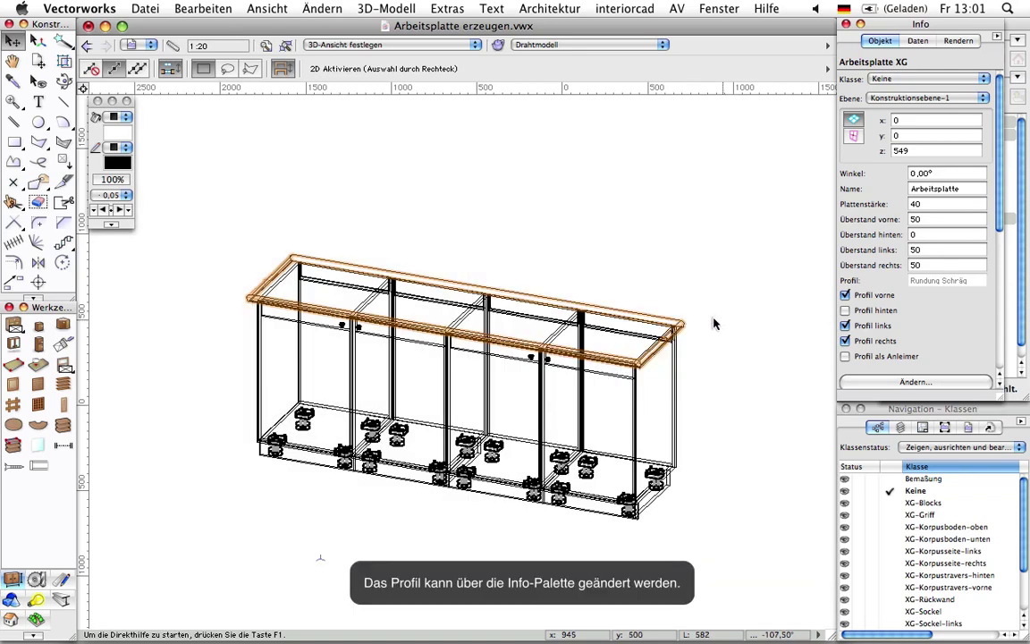
click(854, 381)
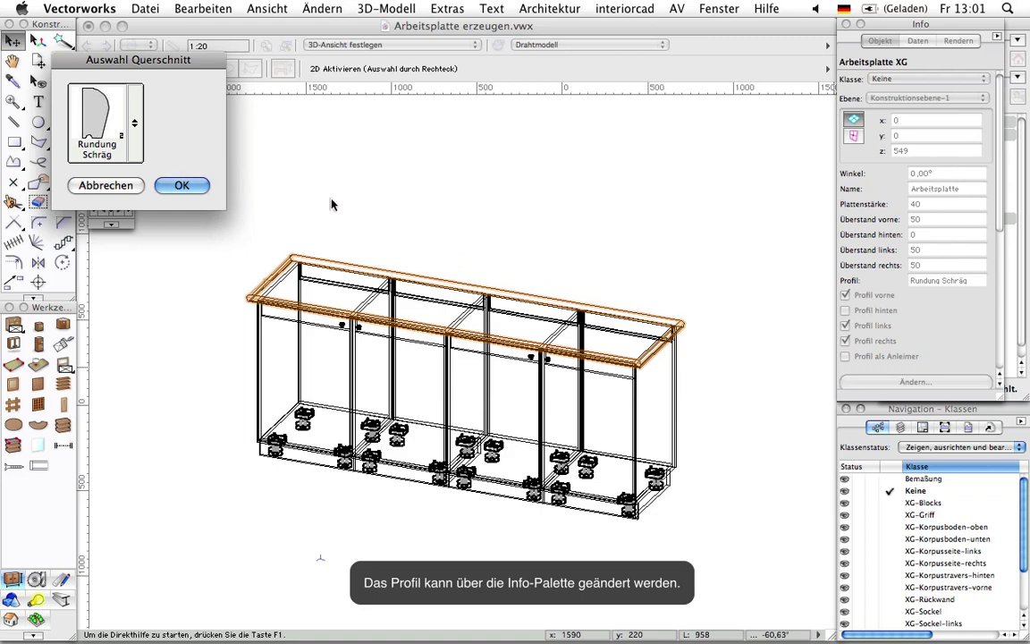
Step: Change the worktop's edge profile from Rundung Schräg to Hohlkehle
click(136, 124)
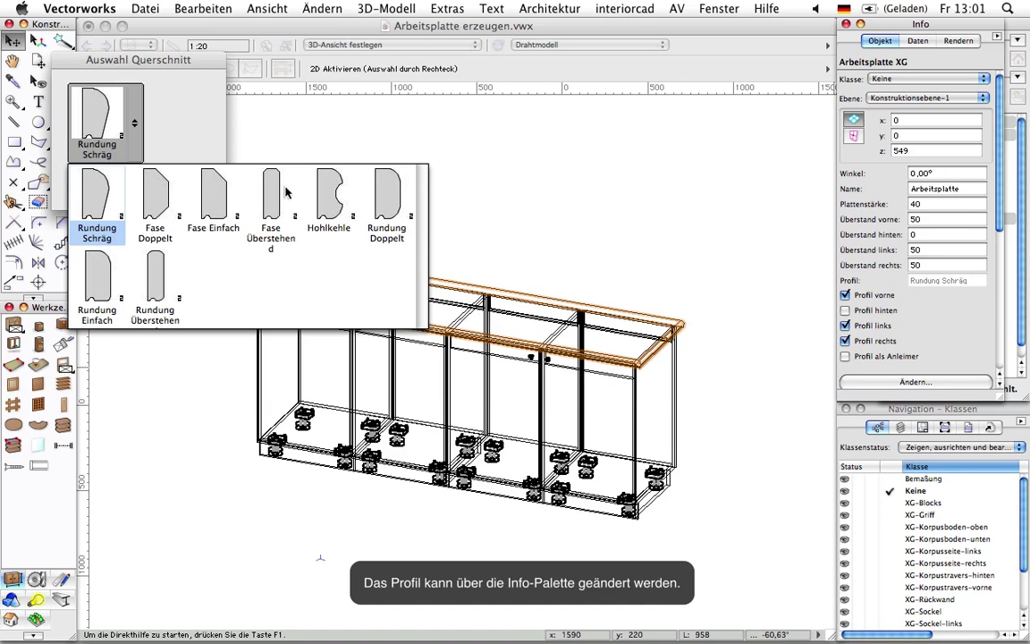
key(Escape)
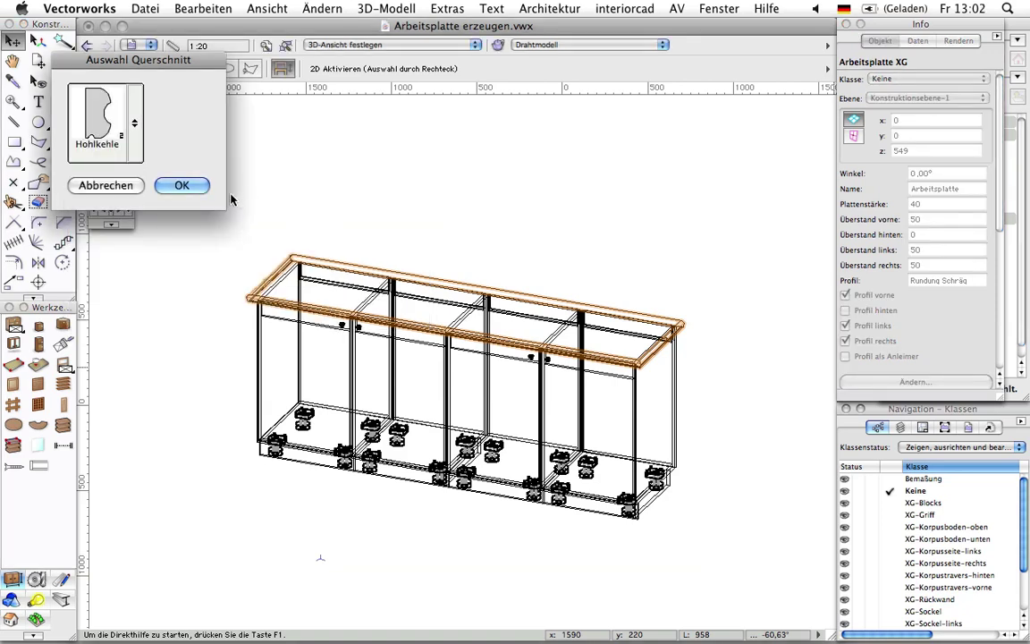
click(181, 185)
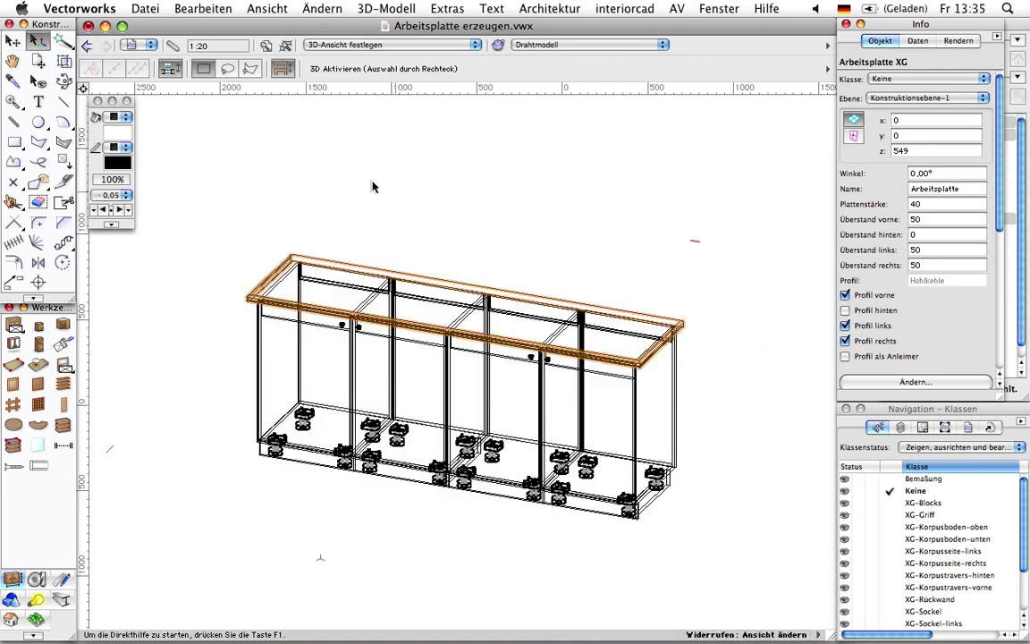
Step: Switch to the Top plan view and set the worktop's Deckkraft to 70%
click(152, 46)
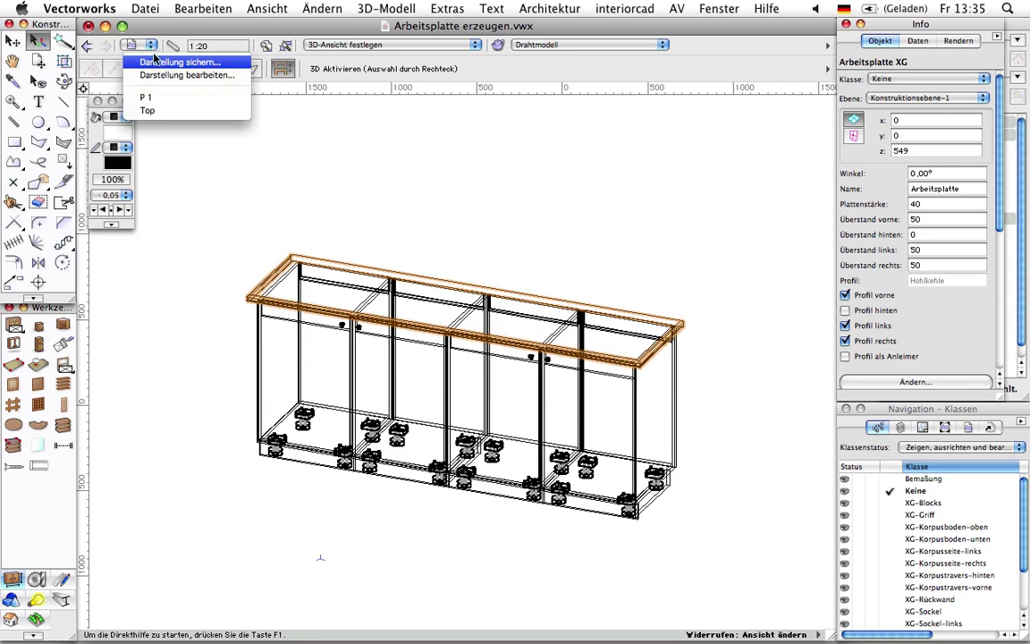
click(153, 110)
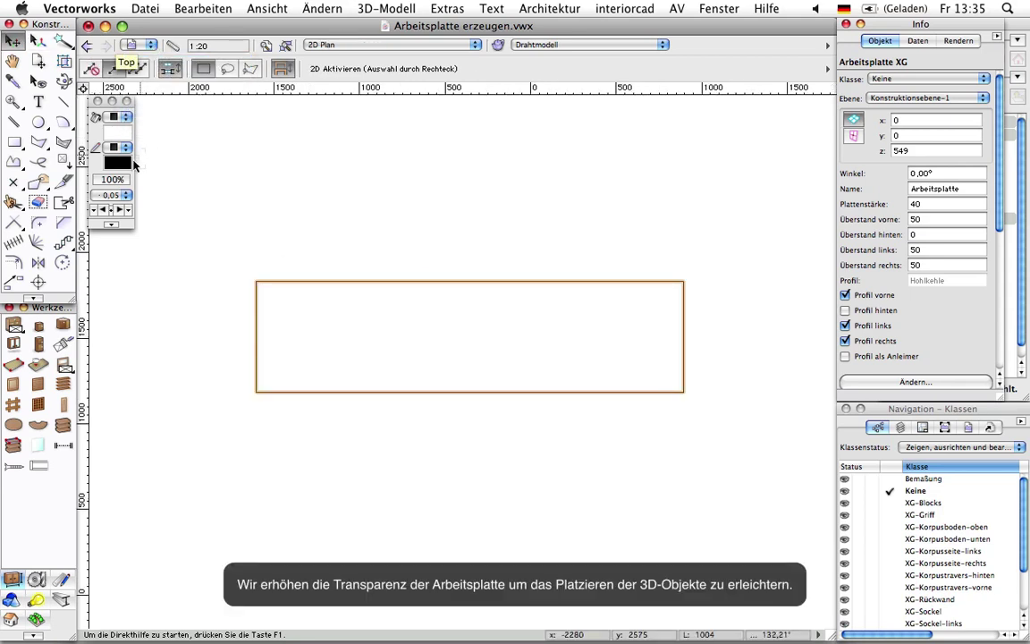
click(122, 179)
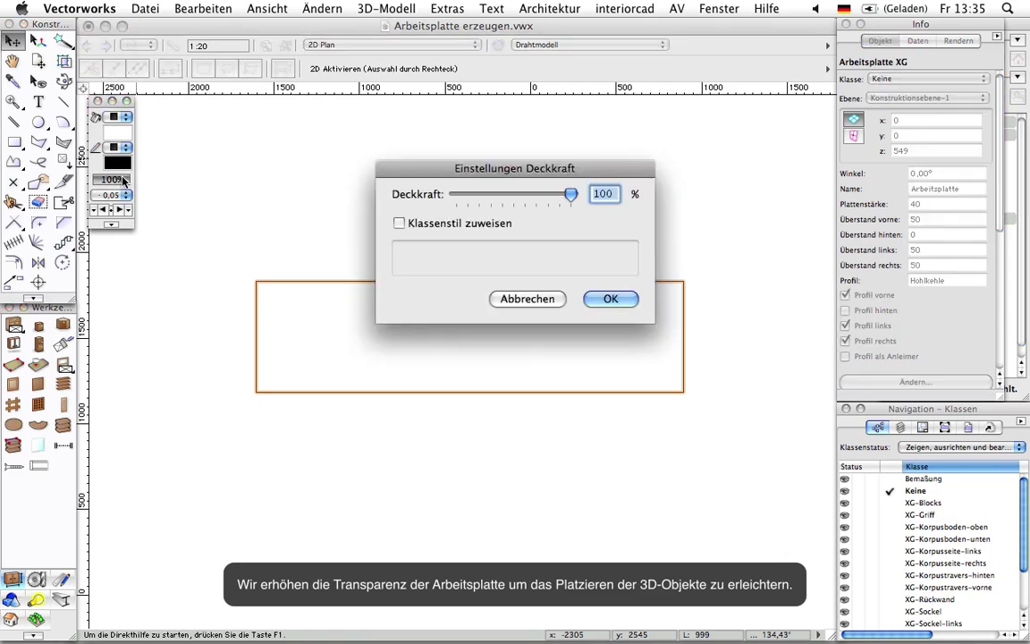
text(70)
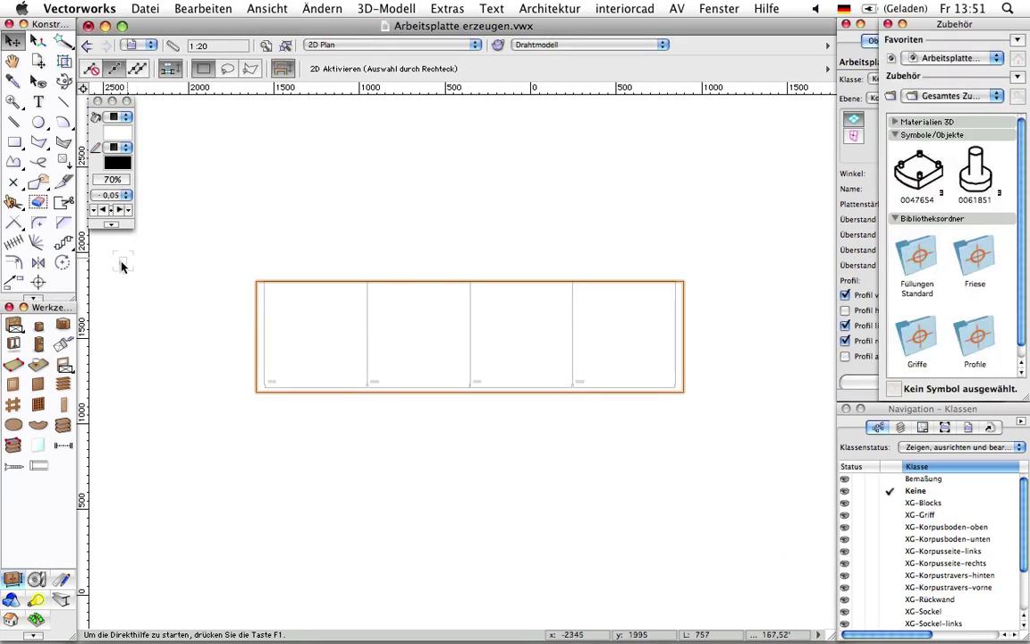
Step: Start the Arbeitsplatte bearbeiten tool and open the extrablocks catalog from the accessory settings
click(38, 368)
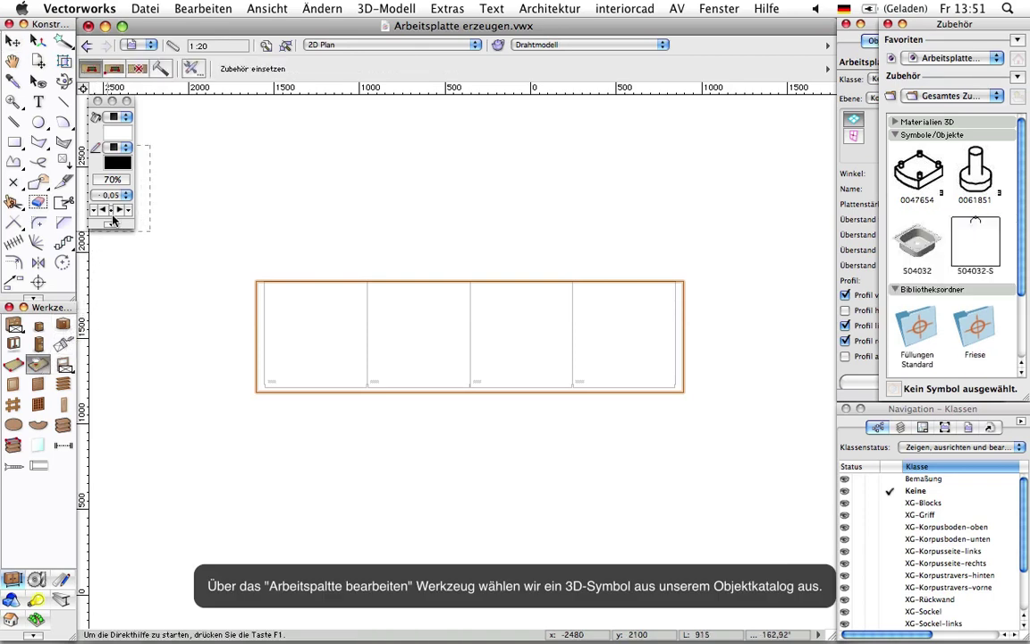
click(188, 71)
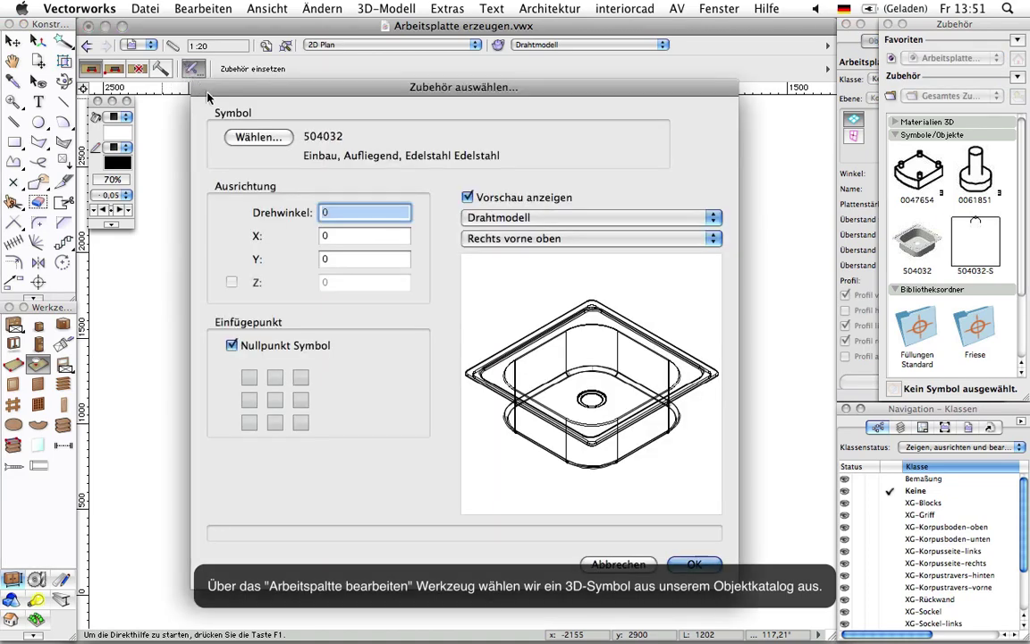
click(240, 137)
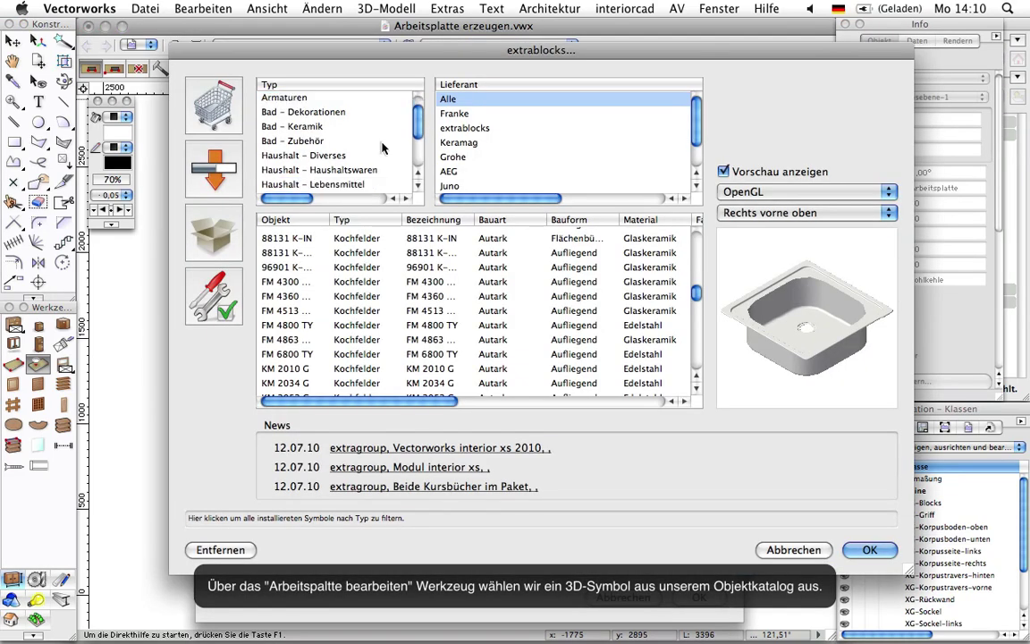
Step: Filter the catalog to Spülen and choose sink 511125 Blancoclassic 40 S links
scroll(382, 148, down, 2)
scroll(340, 152, down, 1)
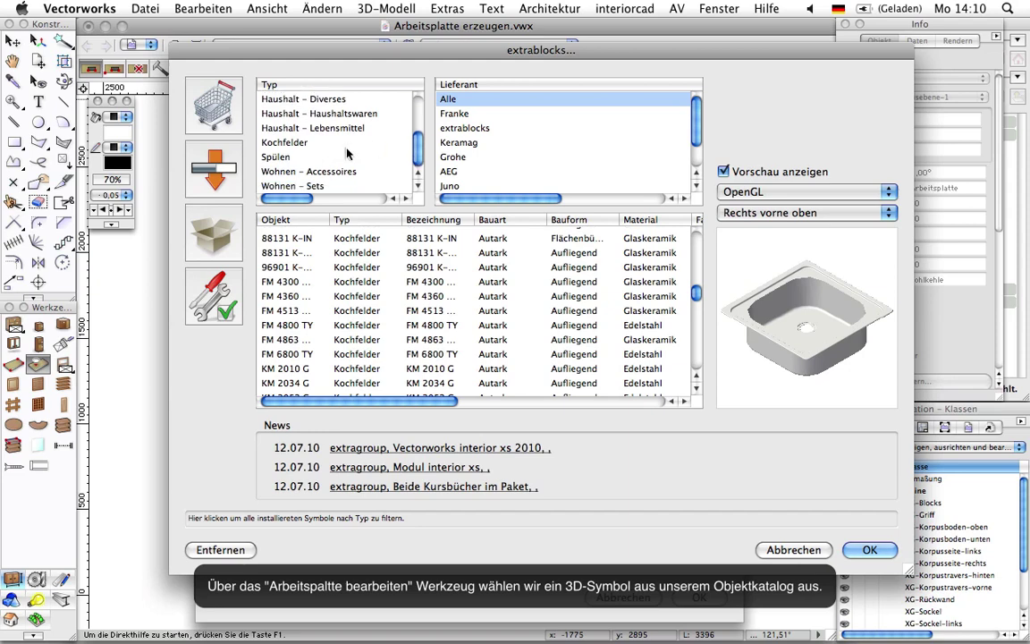
click(288, 157)
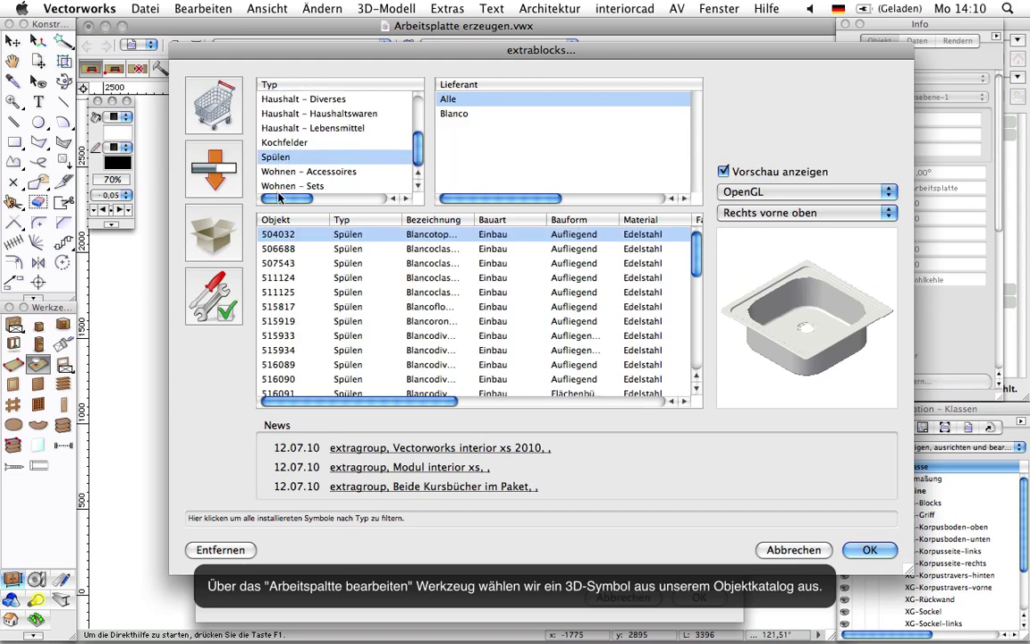
click(277, 292)
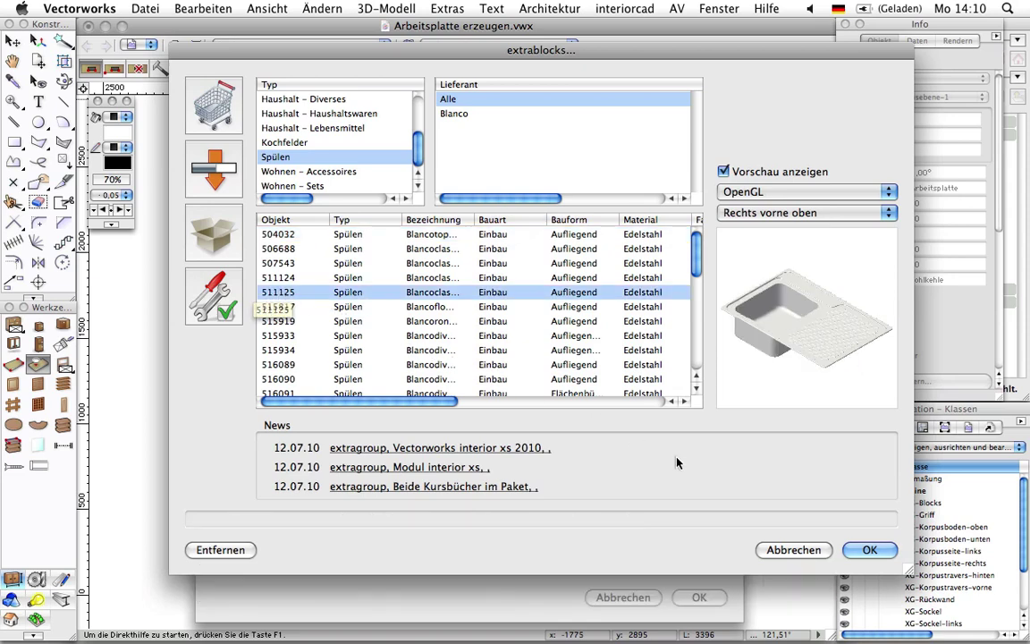
click(859, 550)
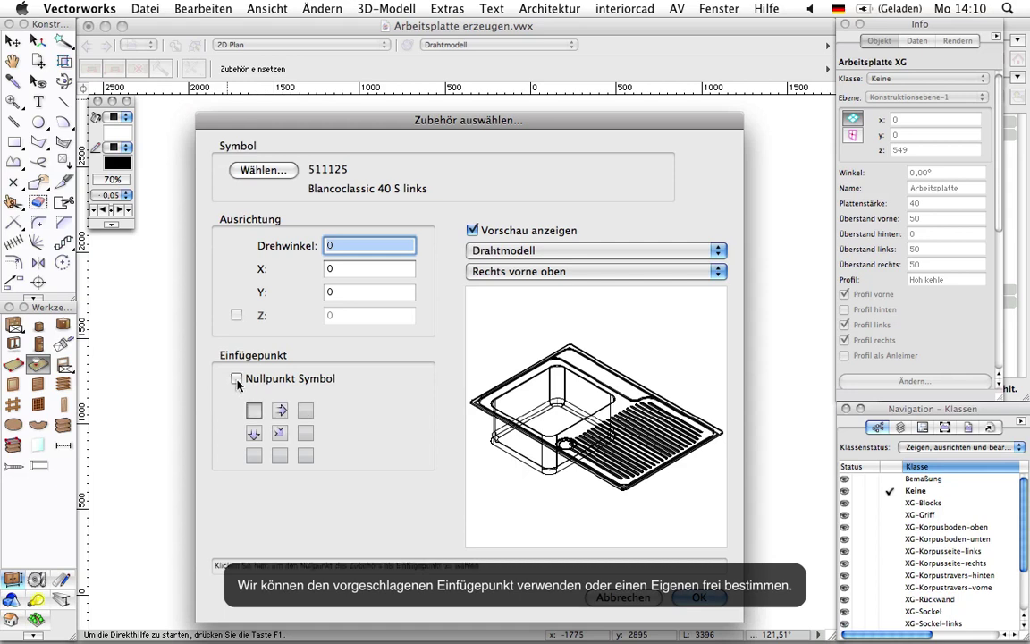
Step: Set the sink's insertion point to top-middle and confirm the accessory settings
click(280, 411)
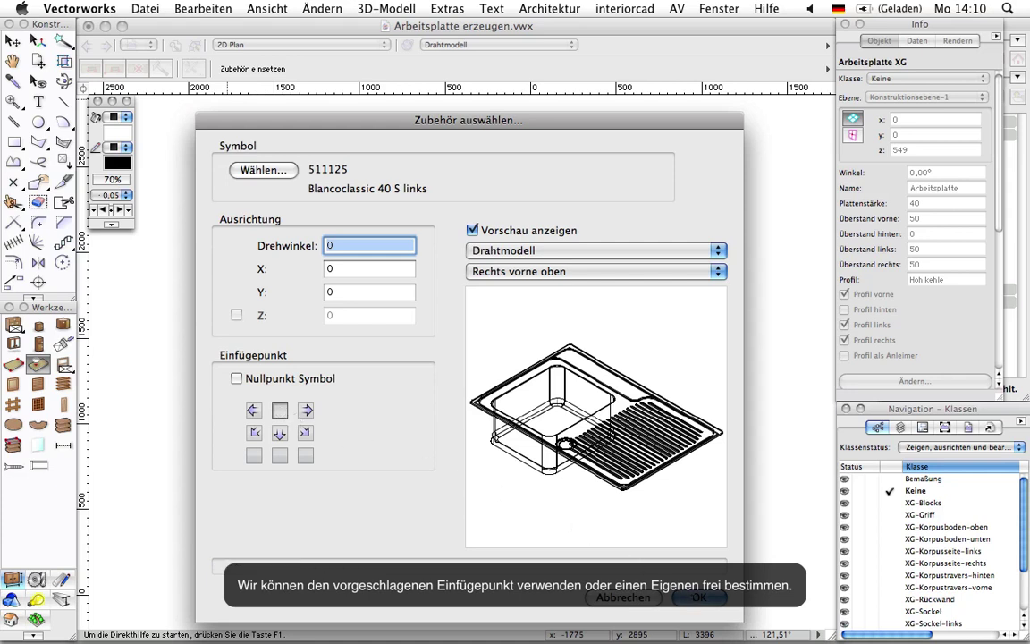
click(693, 597)
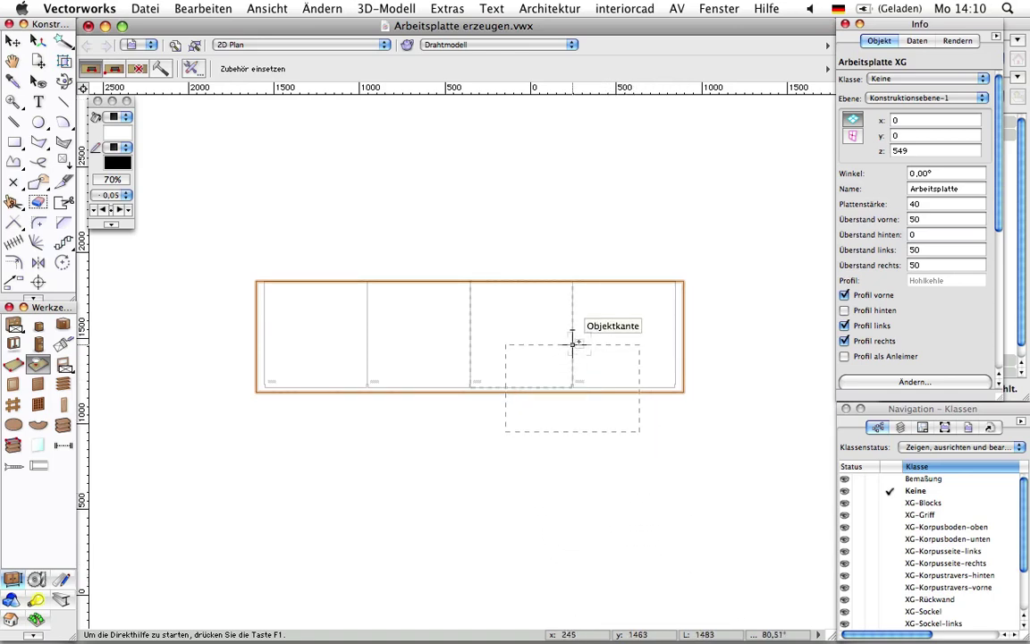
Step: Place the sink at the worktop's back edge over the third–fourth cabinet joint, then enter accessory editing
click(572, 282)
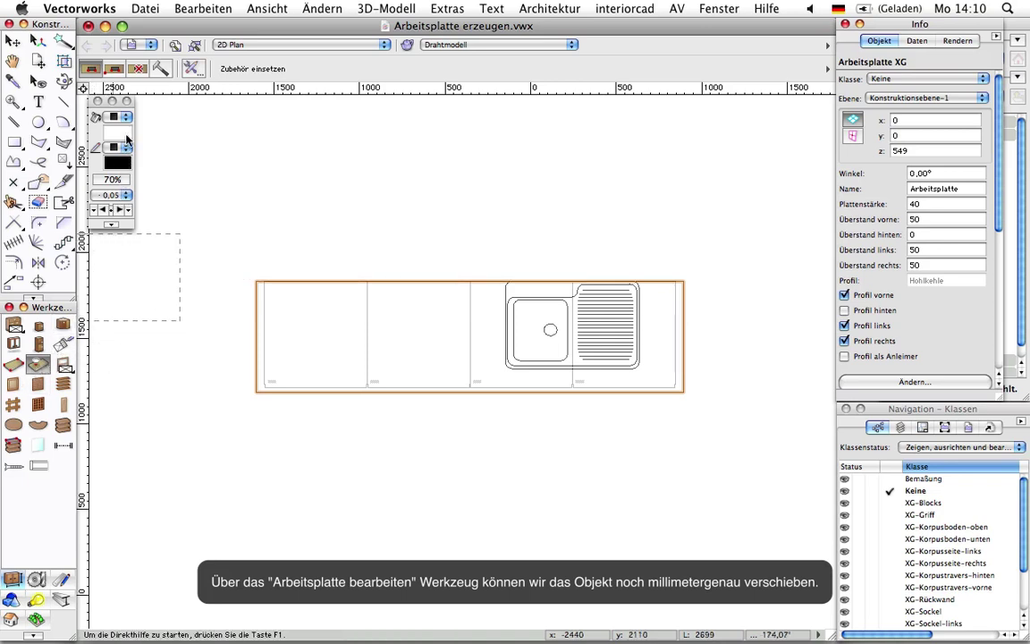
click(158, 70)
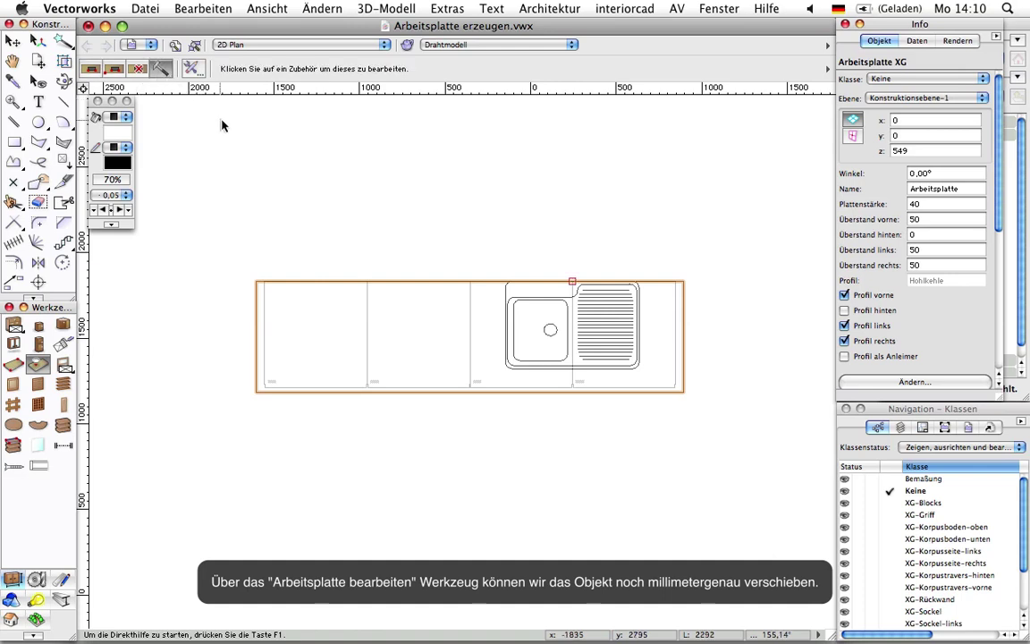
Step: Set the placed sink's X and Y offsets to -150 so it sits inset in the worktop
click(512, 310)
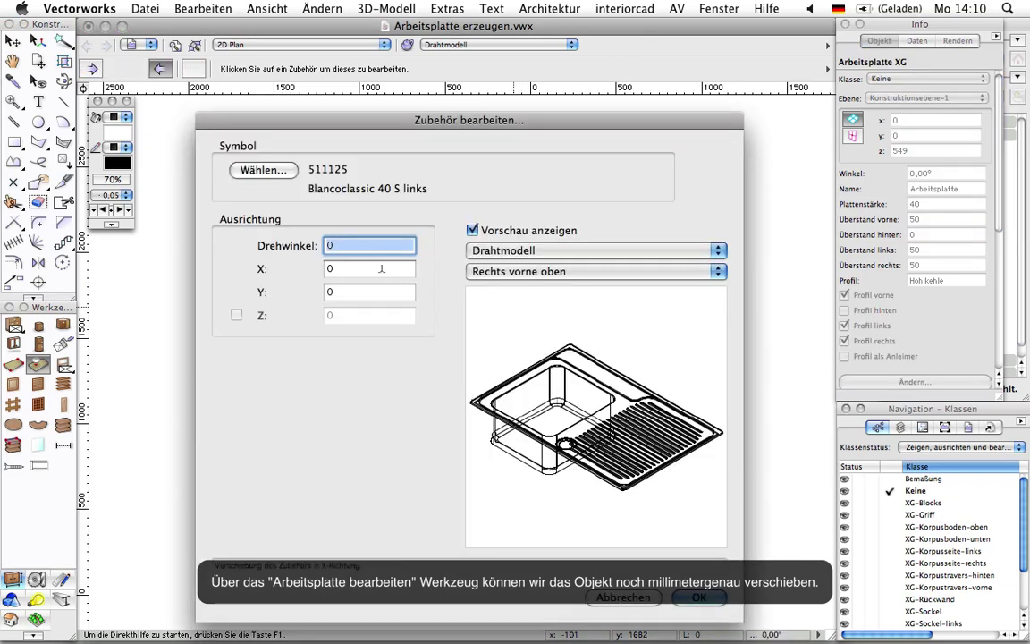
click(366, 269)
key(BackSpace)
text(-)
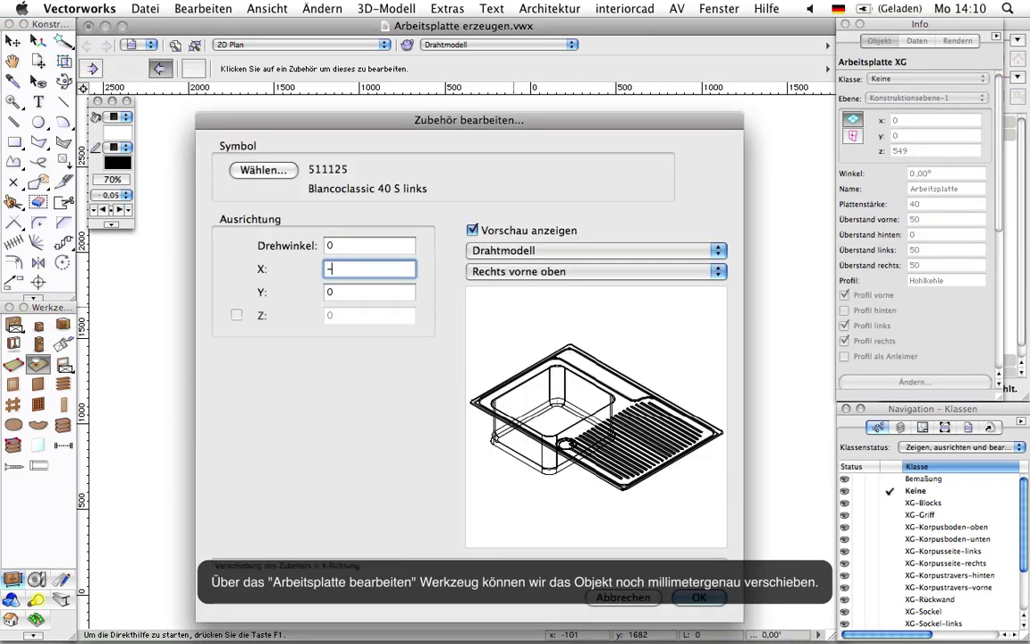
text(150)
key(Tab)
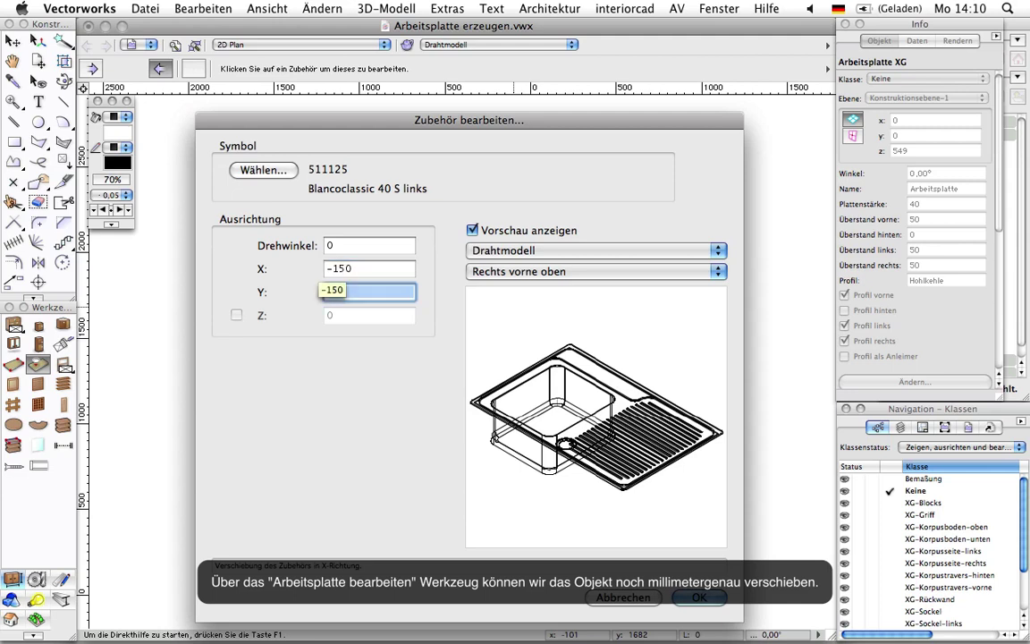
text(-1)
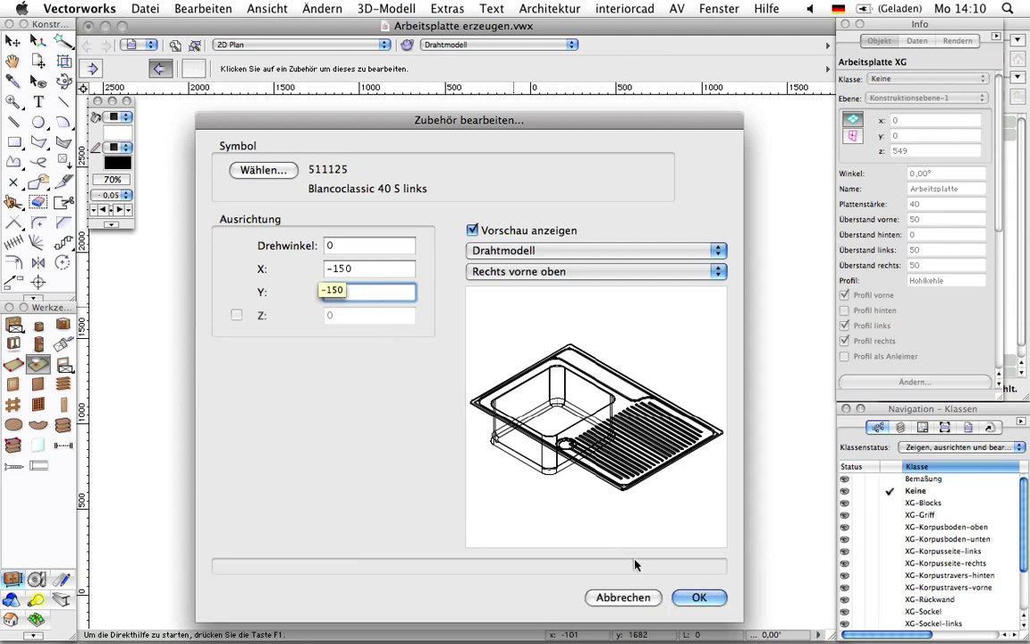
click(692, 593)
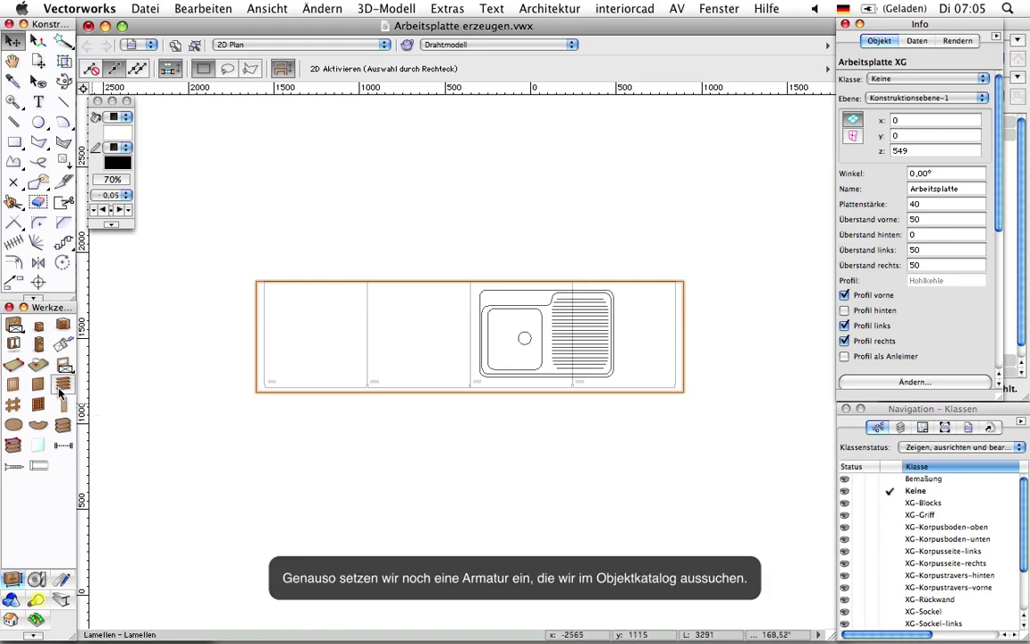
click(38, 366)
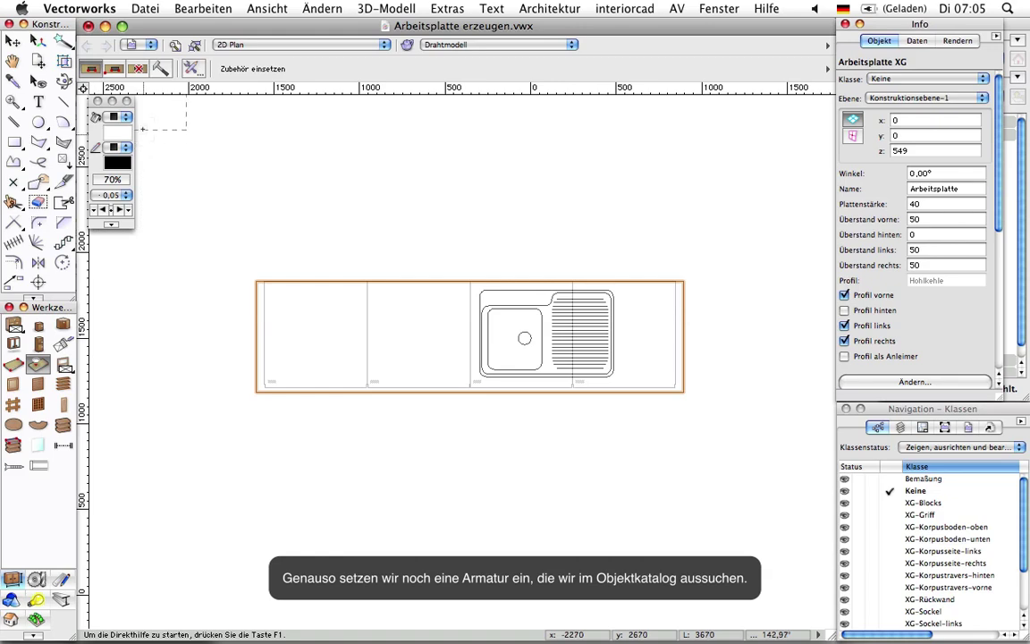
Step: For a new worktop accessory, choose the Franke Eos single-lever faucet from the catalog's Armaturen type
click(195, 70)
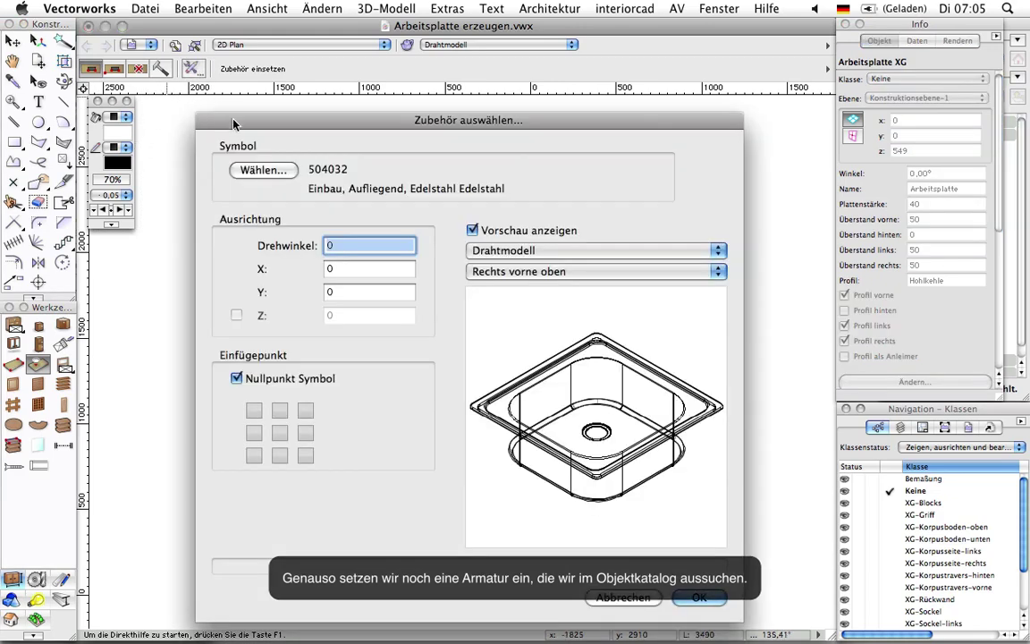
click(265, 171)
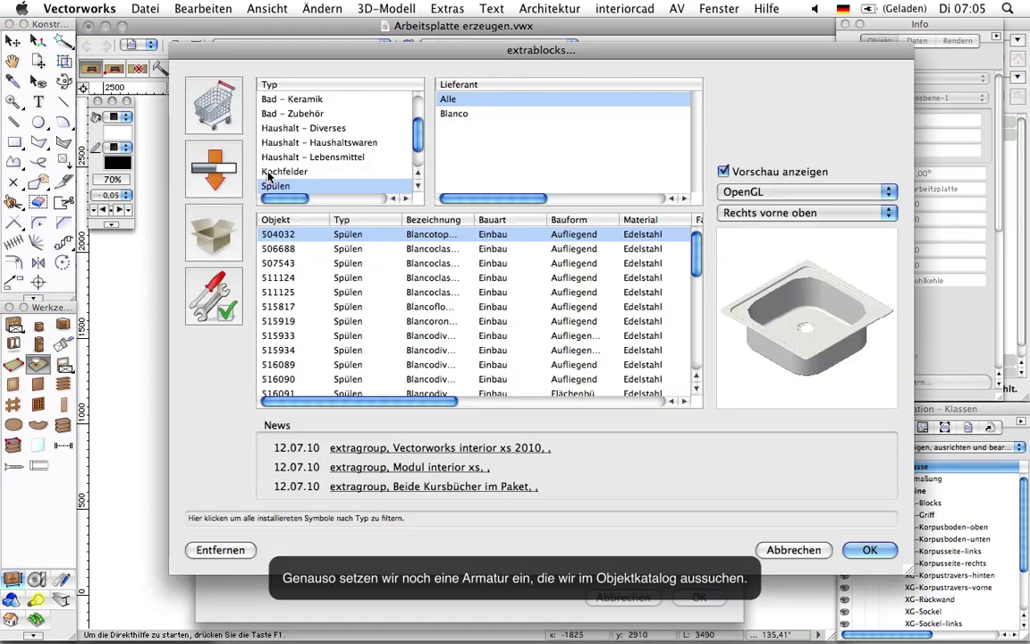
scroll(318, 159, up, 3)
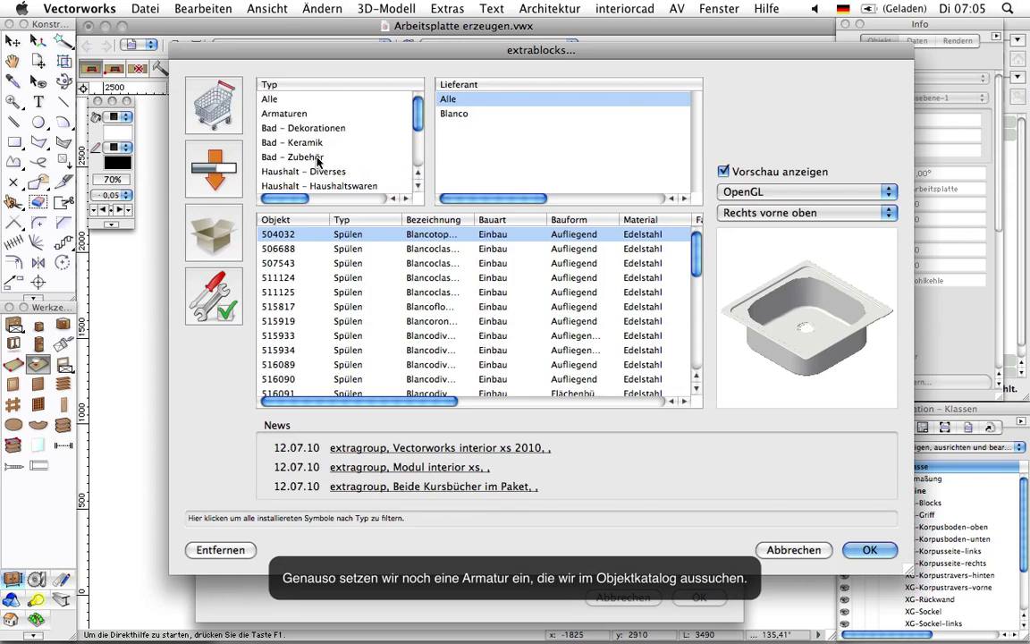
click(284, 115)
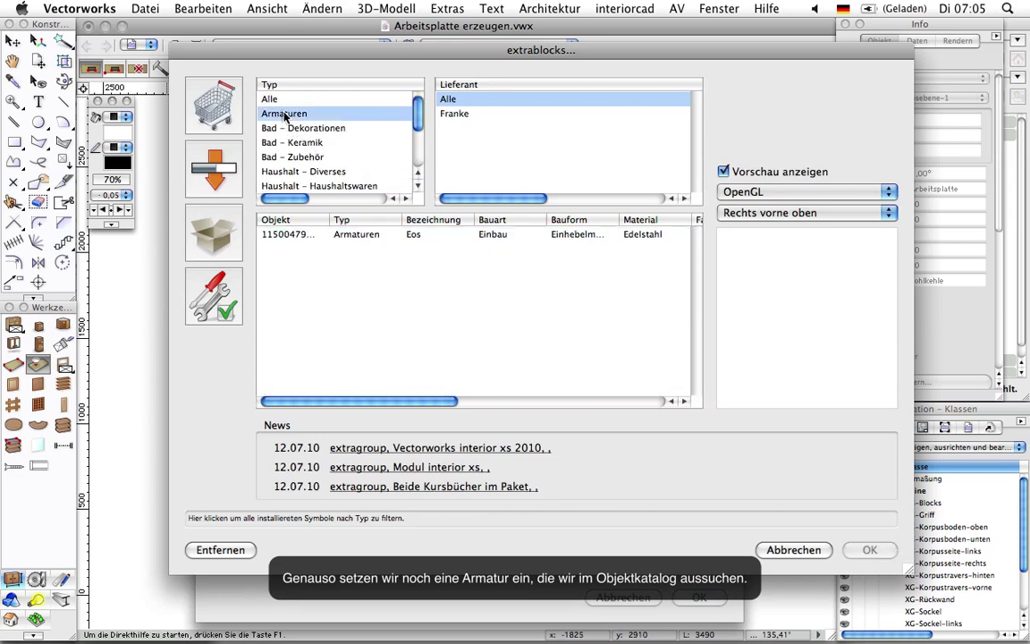
click(355, 236)
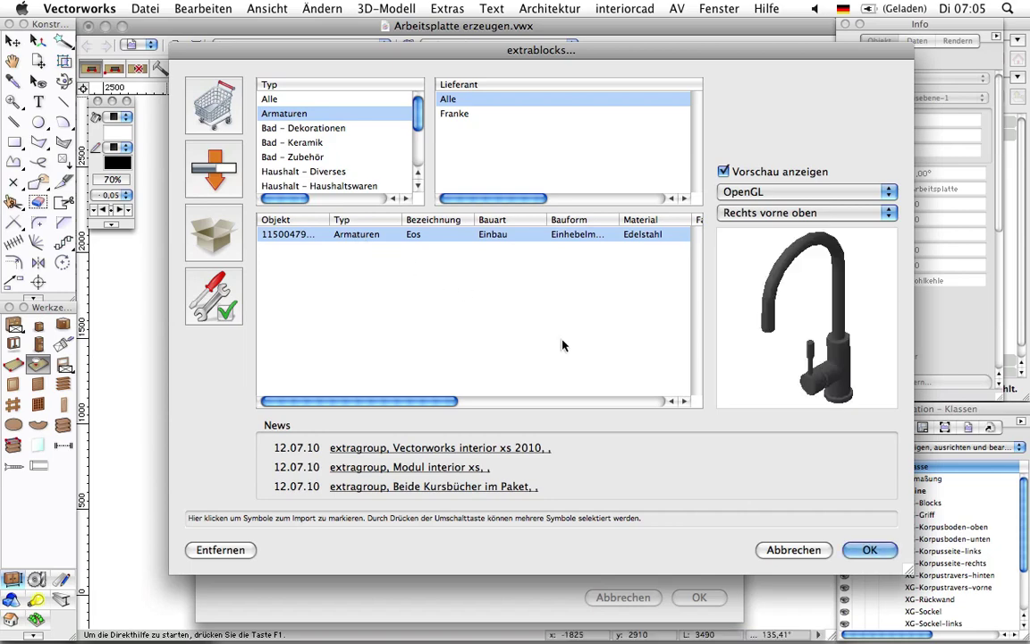
click(867, 549)
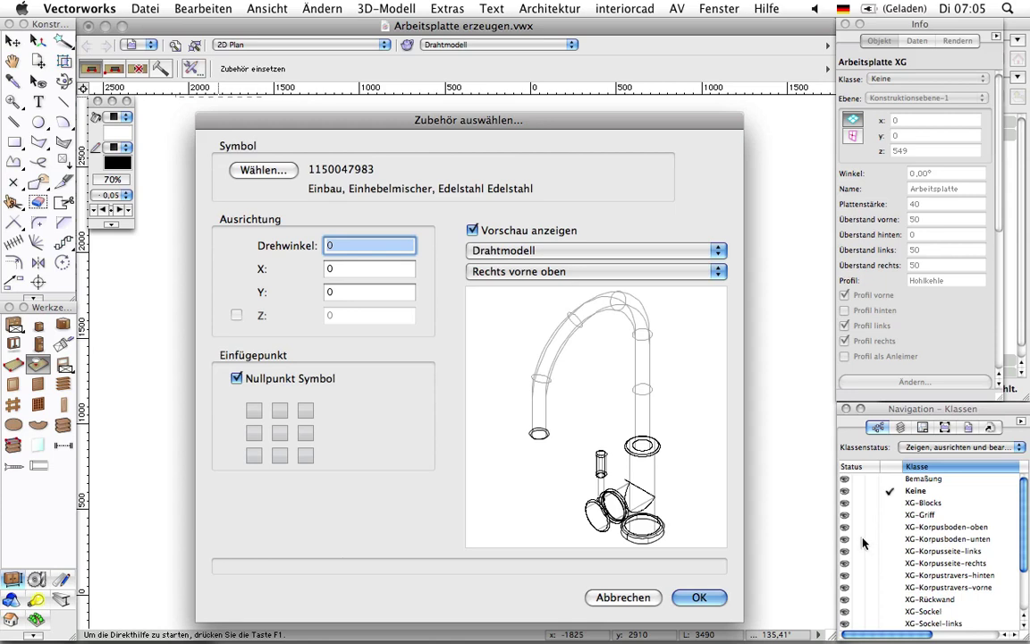
Step: Place the Franke faucet in the sink's rear tap hole, angled toward the sink
click(701, 597)
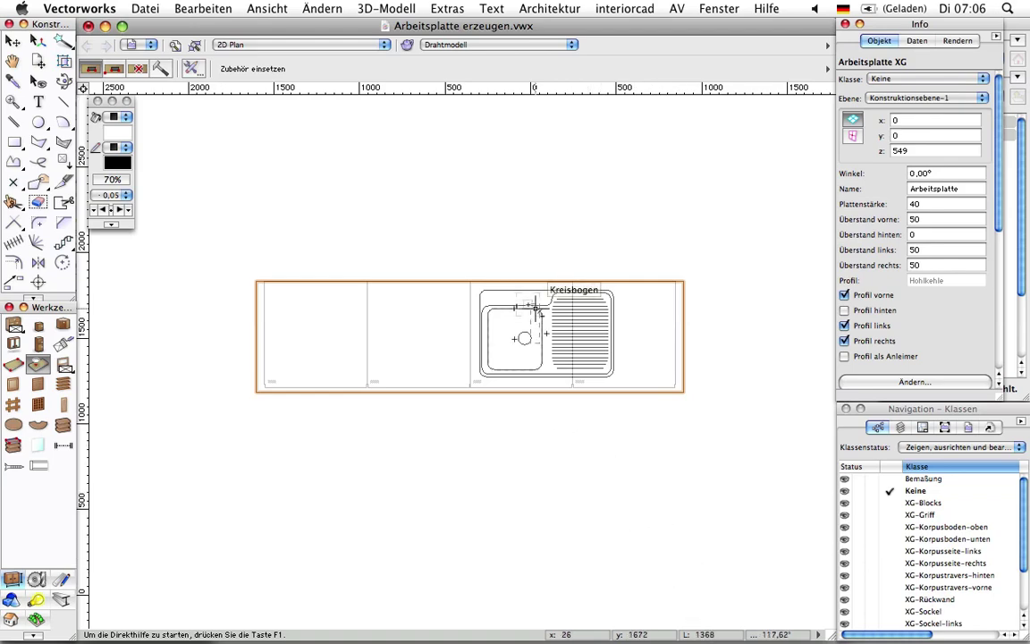
scroll(535, 300, up, 3)
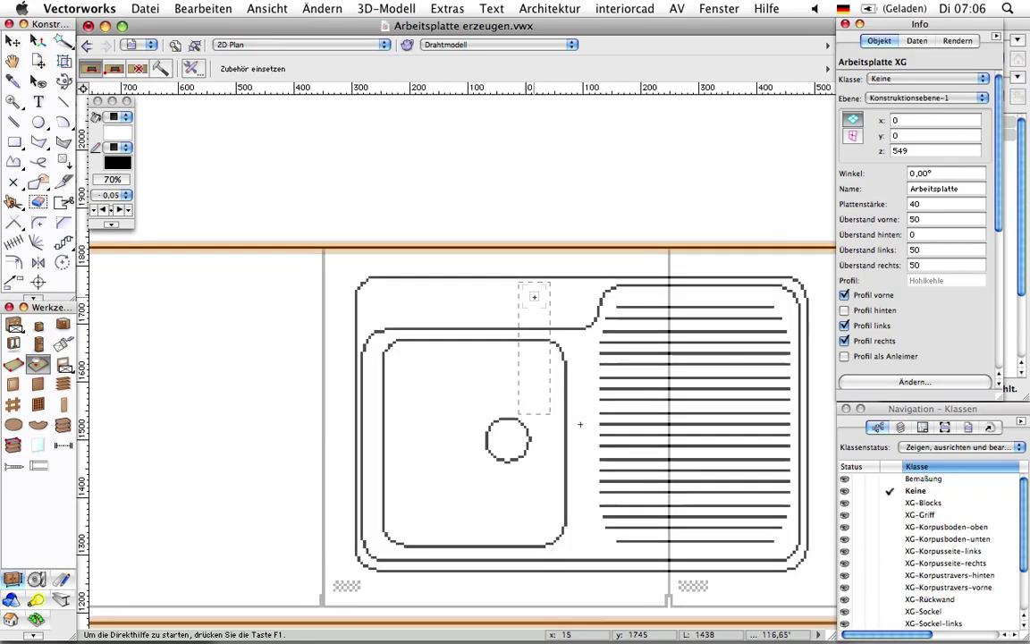
scroll(534, 297, up, 1)
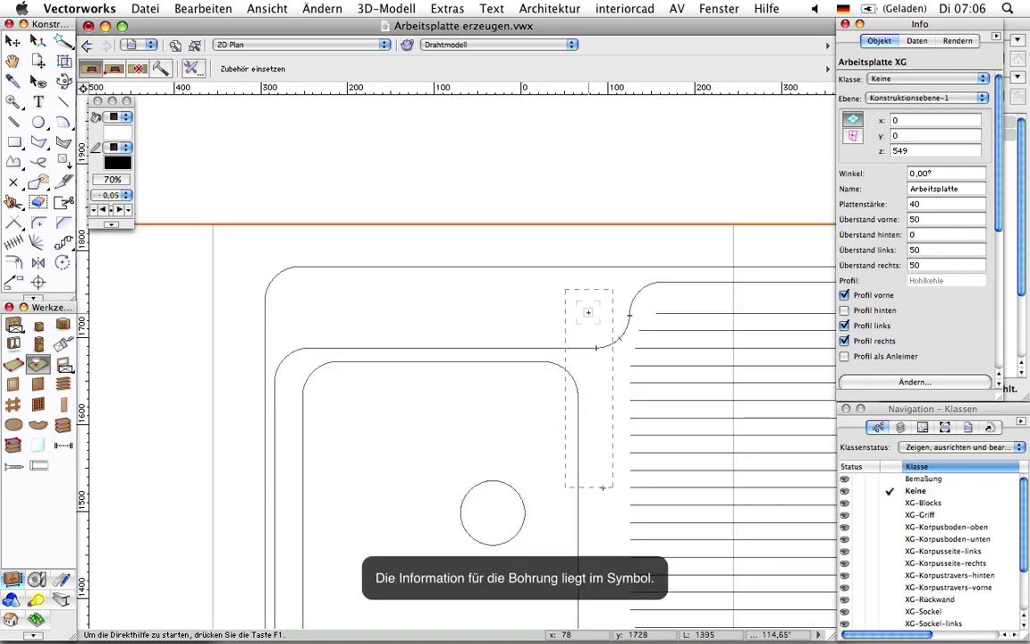
click(589, 313)
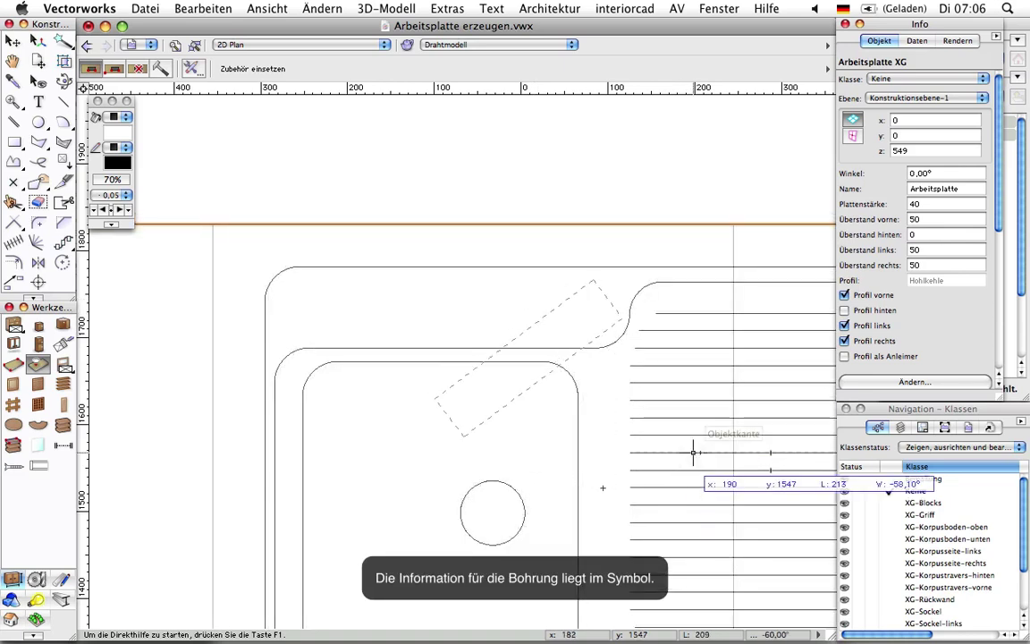
click(732, 417)
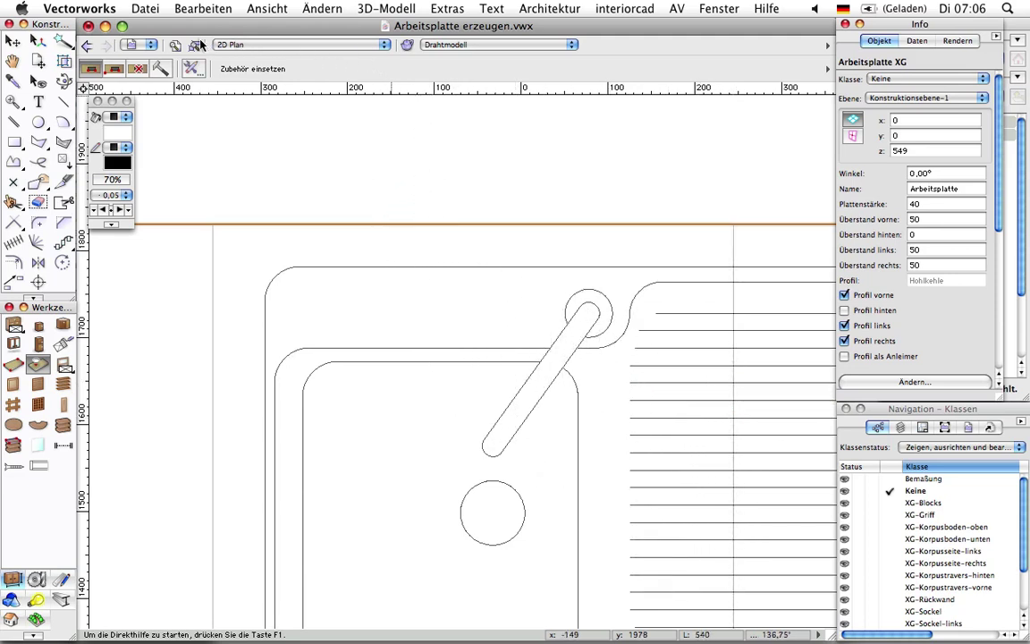
Step: Return to the saved Top view of the worktop and begin inserting another accessory
click(143, 43)
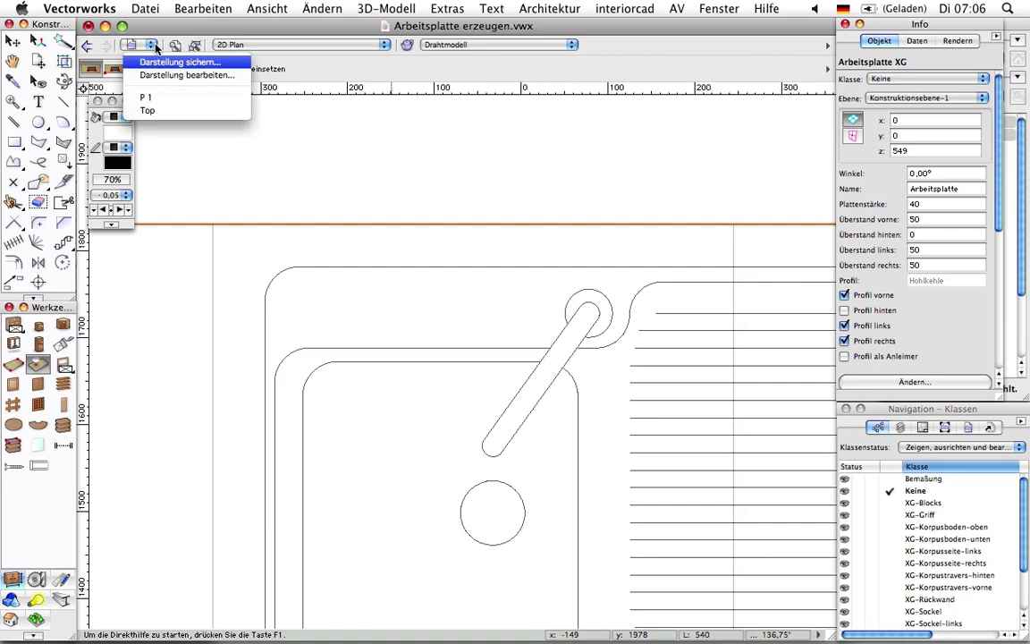
click(164, 112)
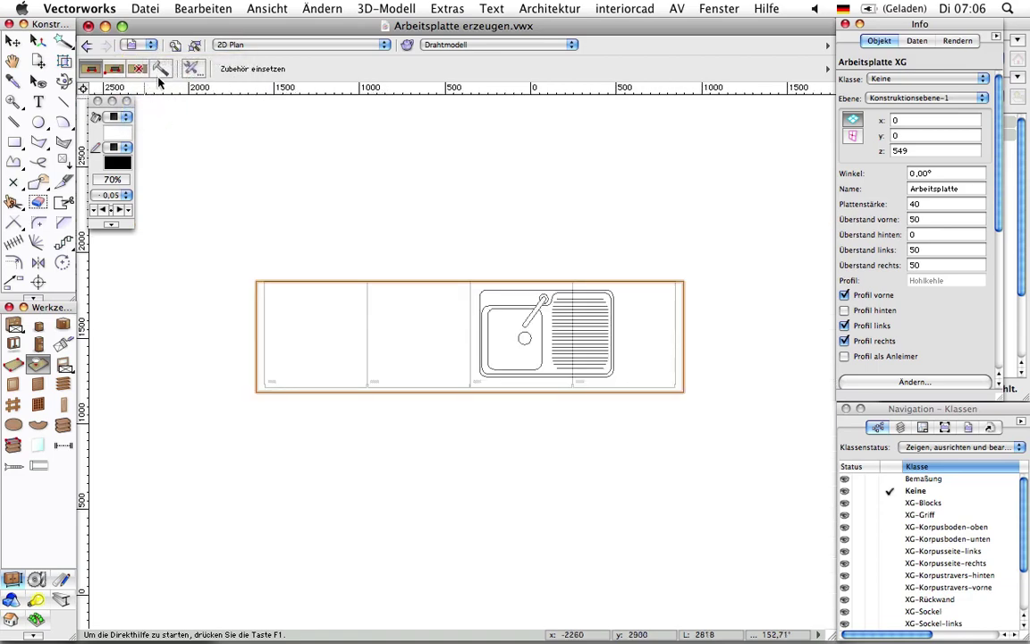
click(191, 72)
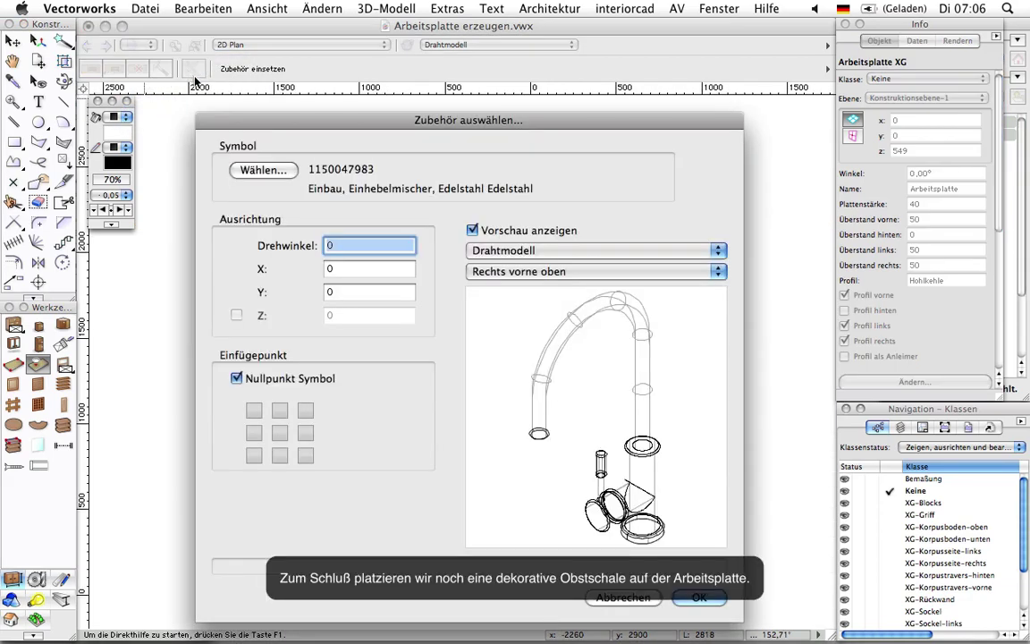
Step: Pick the XG-FRU-SET Obstschale fruit bowl from the Haushalt – Lebensmittel catalog category
click(254, 173)
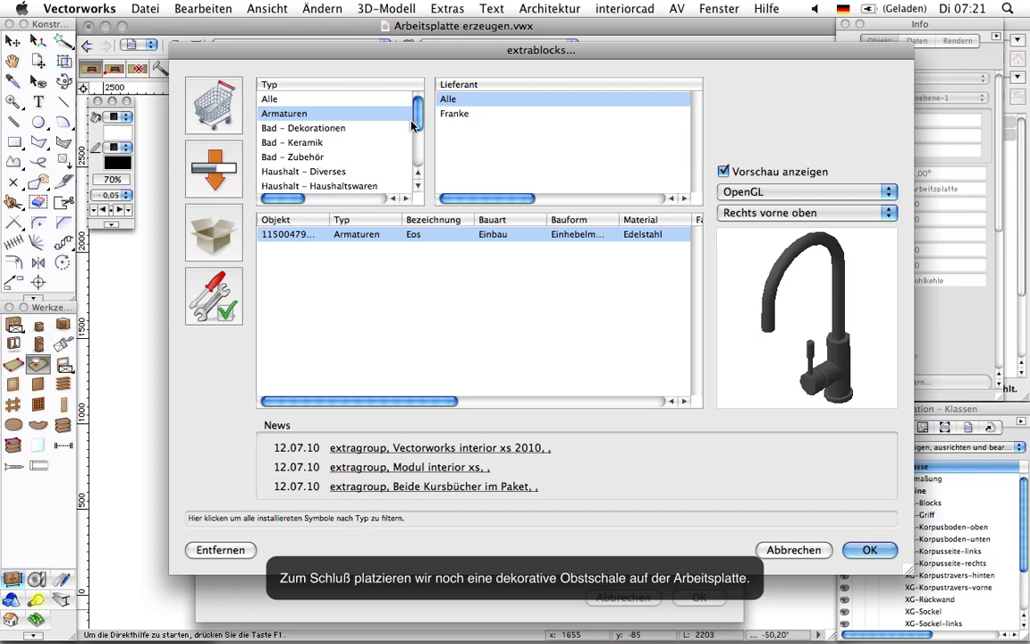
drag(415, 124, 415, 152)
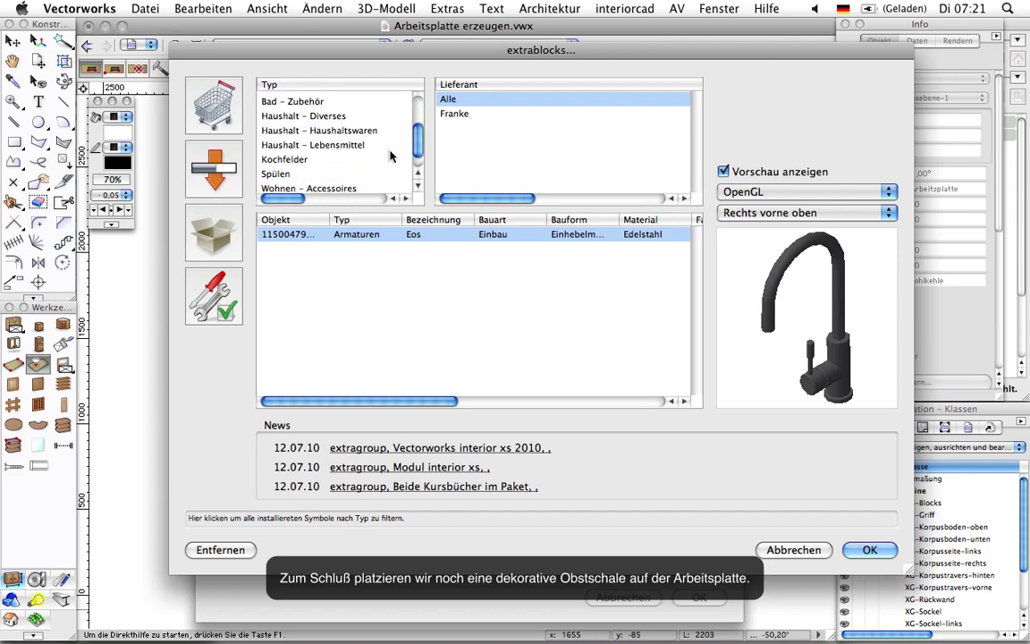
click(340, 146)
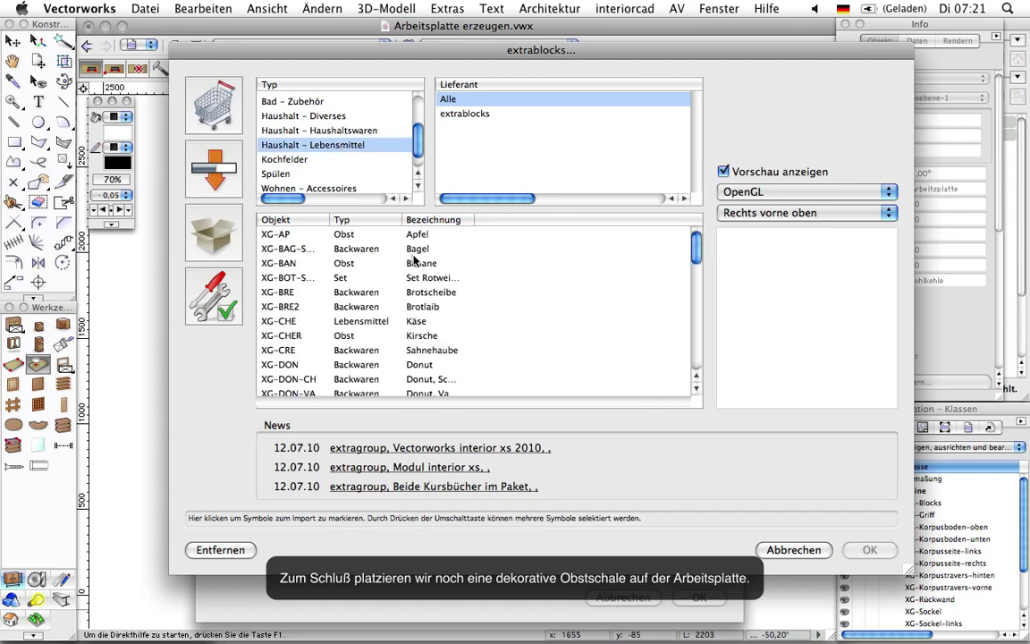
scroll(433, 286, down, 2)
scroll(433, 286, down, 3)
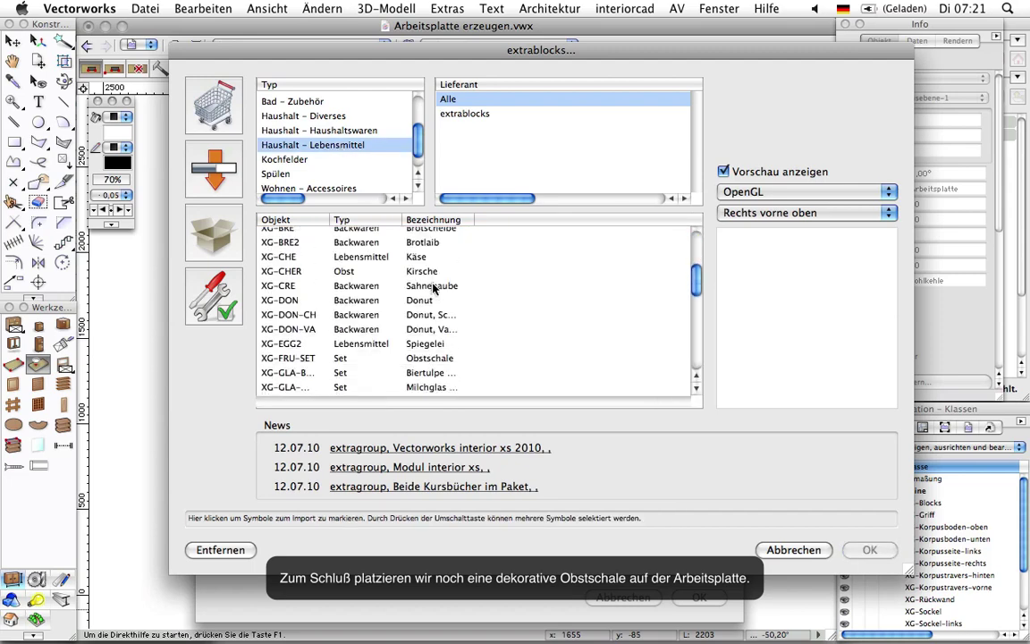
scroll(433, 287, down, 2)
scroll(433, 286, down, 1)
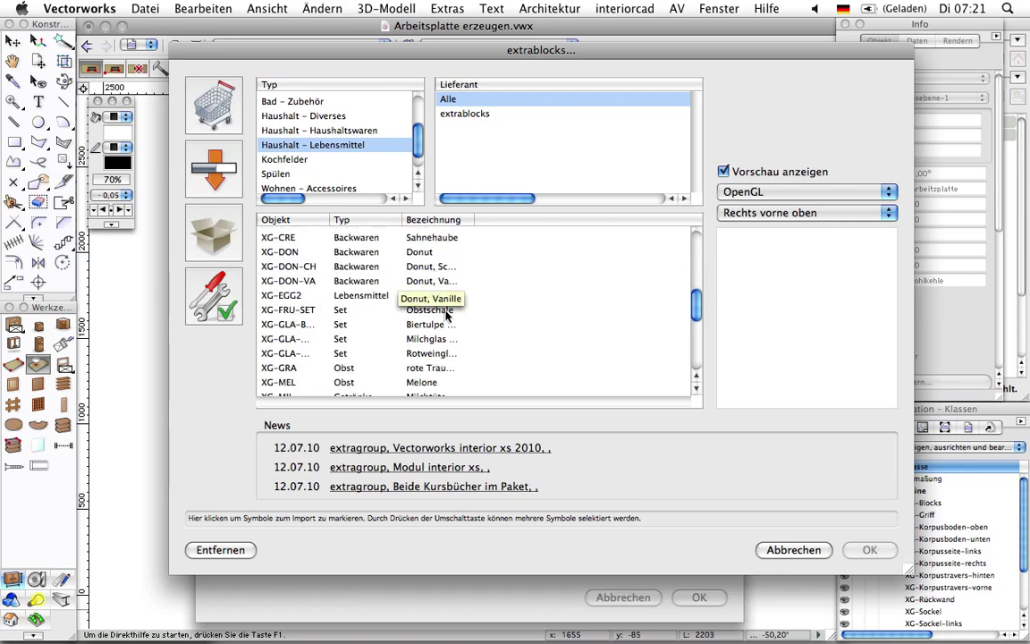
click(441, 310)
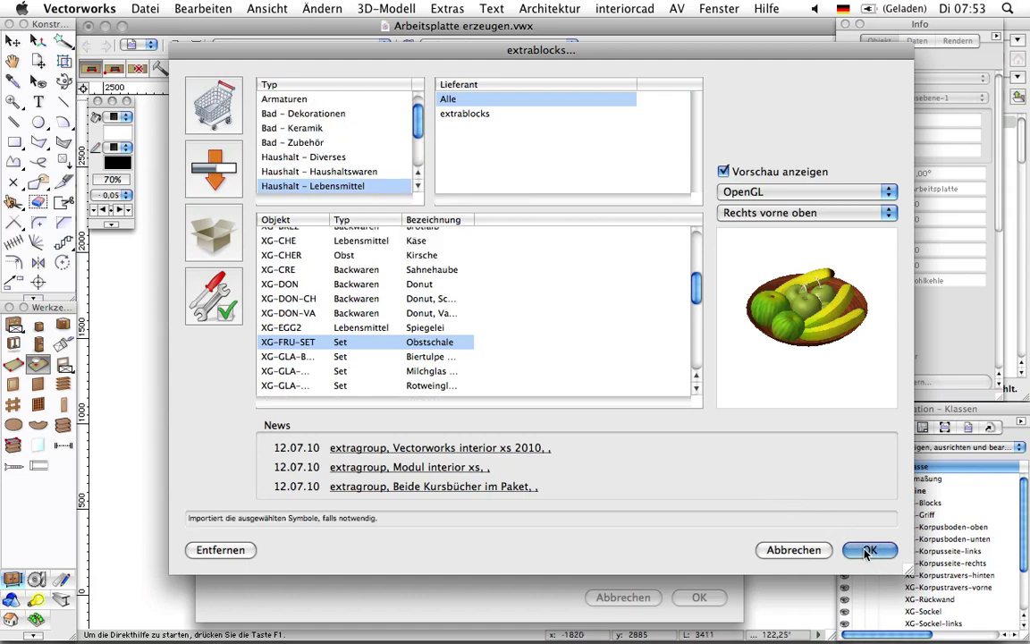
click(870, 549)
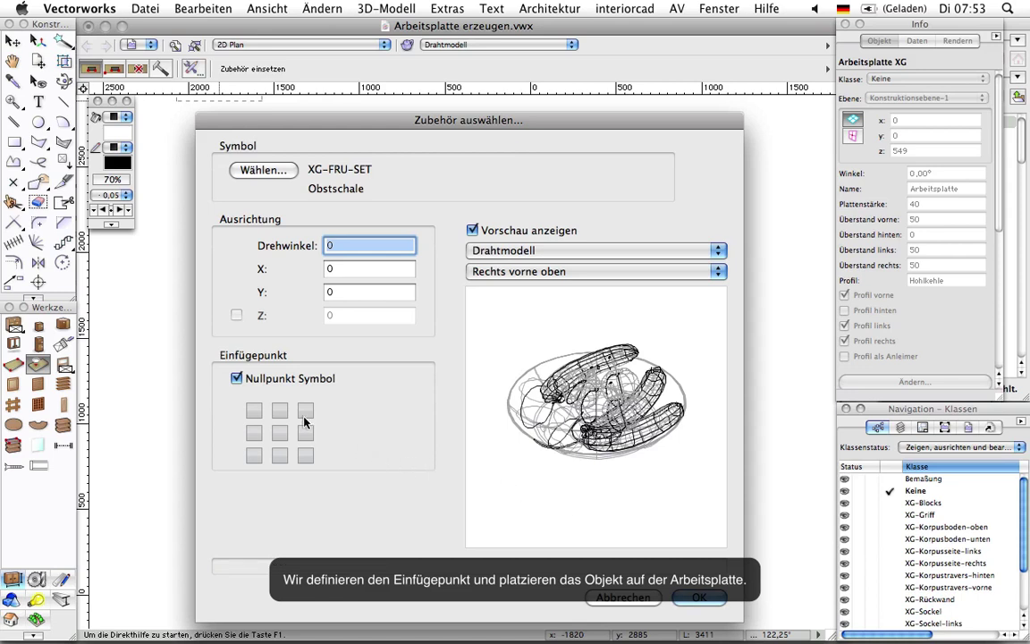
Step: Insert the Obstschale by its centre point on the worktop's left end, rotated 30°
click(236, 379)
click(281, 434)
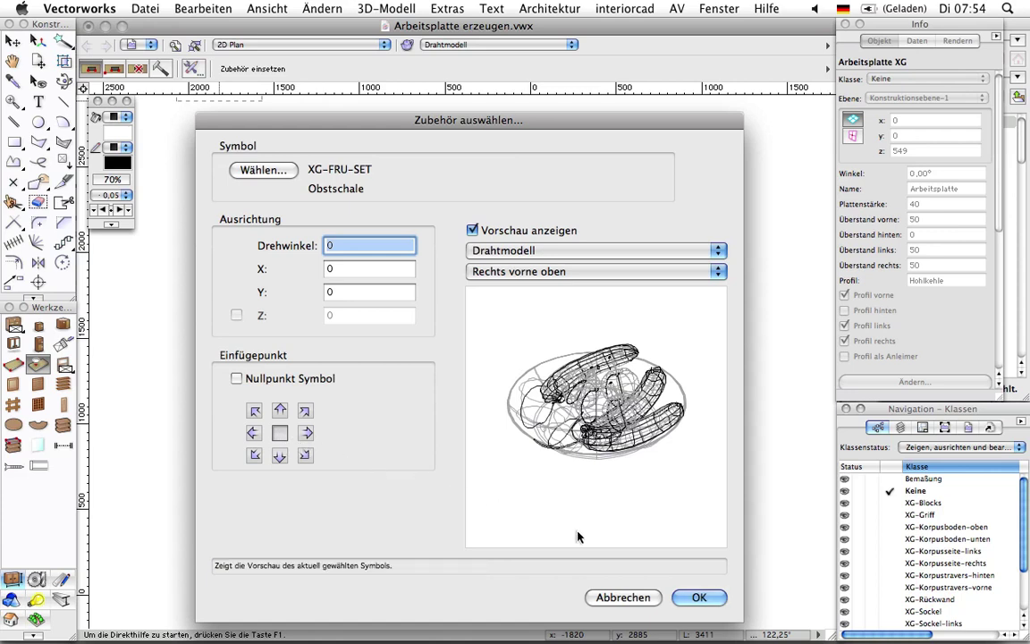
click(689, 595)
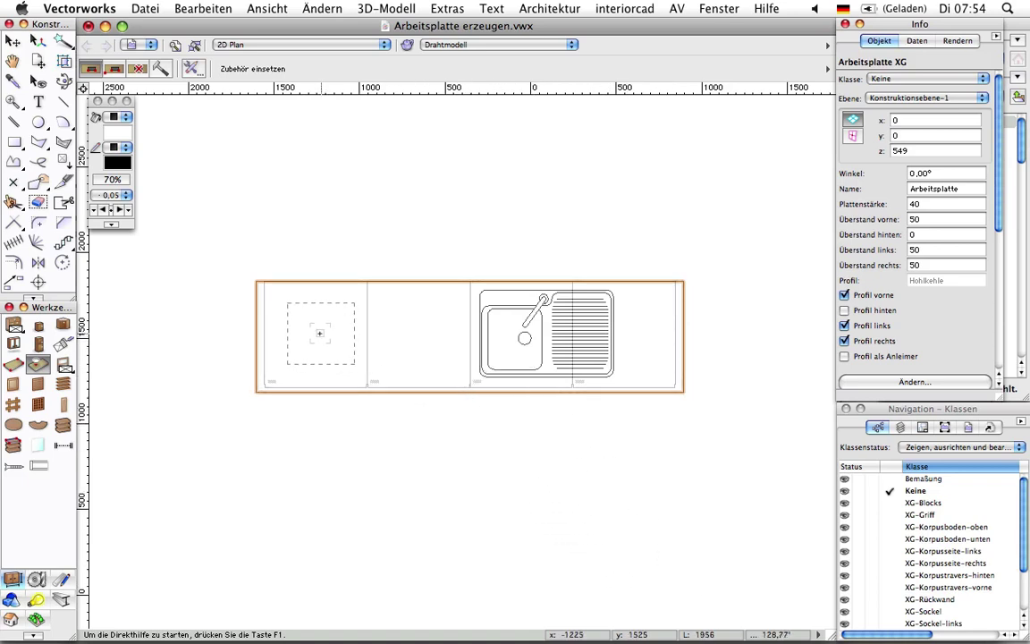
click(315, 337)
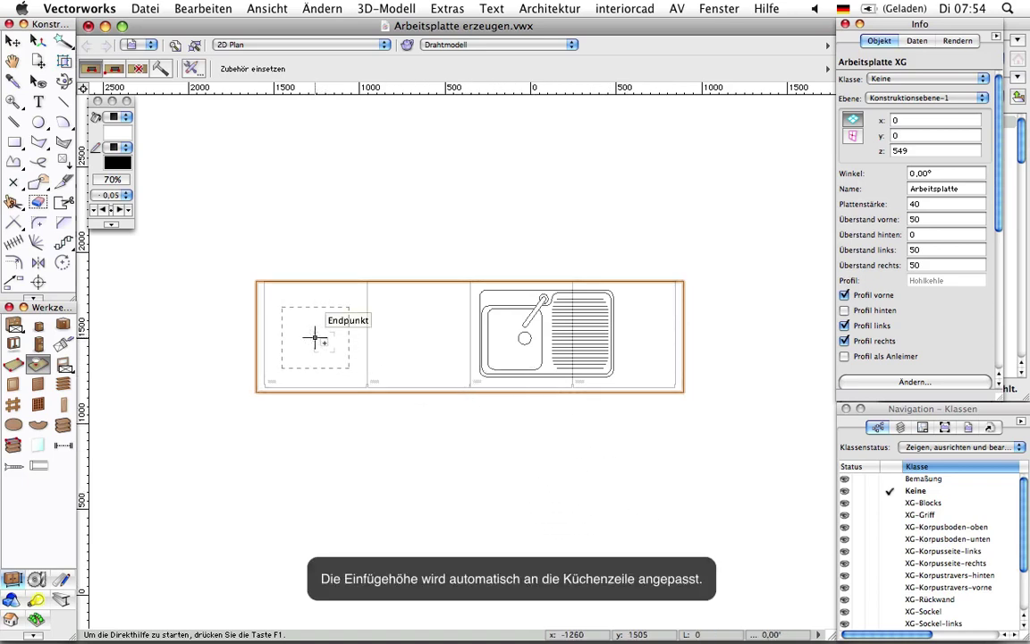
click(314, 337)
click(335, 349)
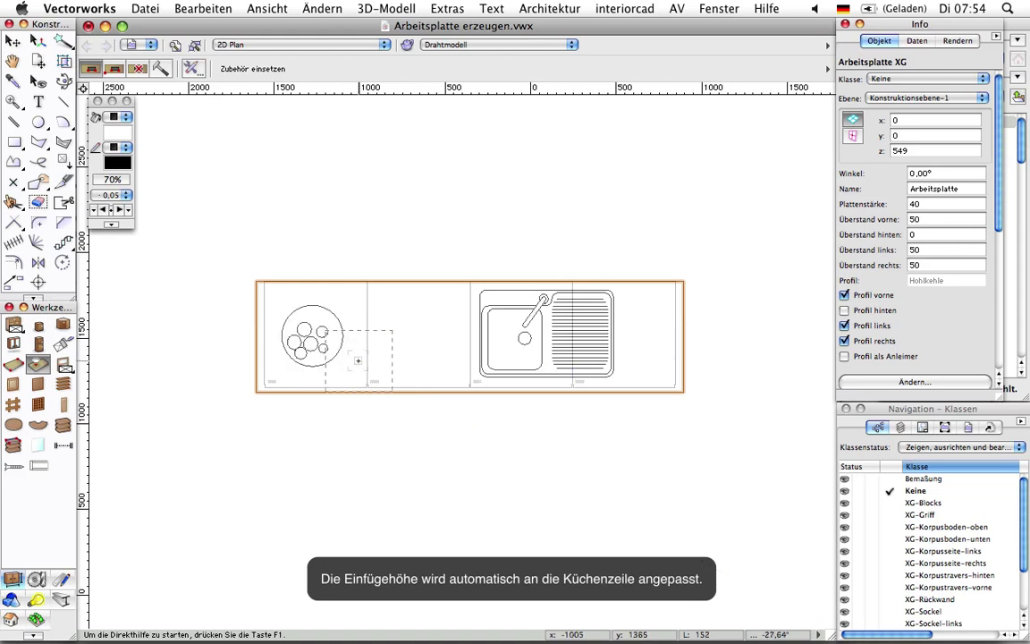
key(x)
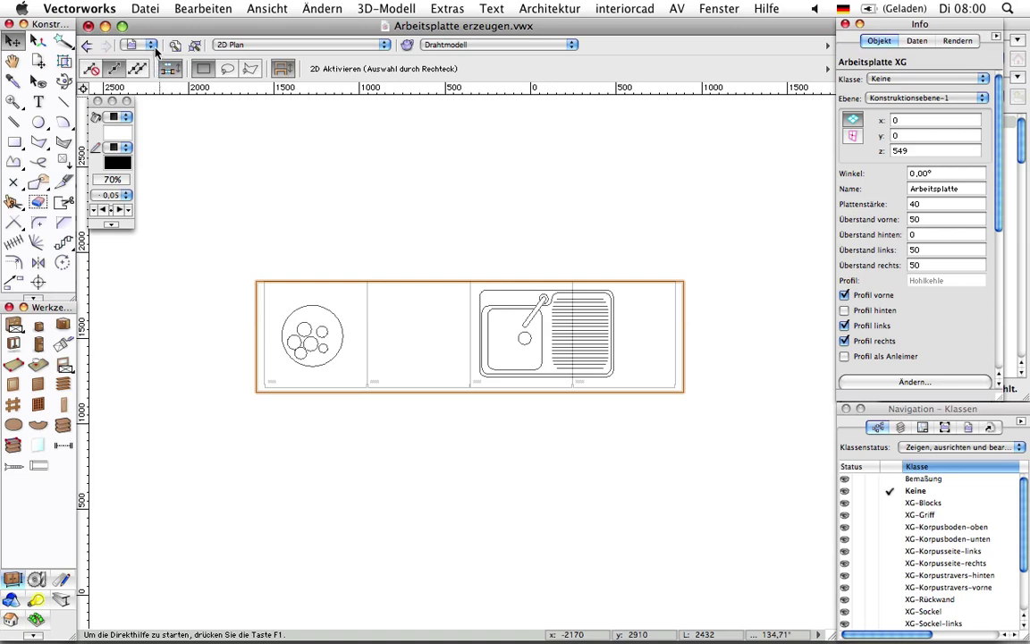
Step: Switch to saved view P 2 to see the Renderworks kitchen with sink, faucet and bowl
click(153, 47)
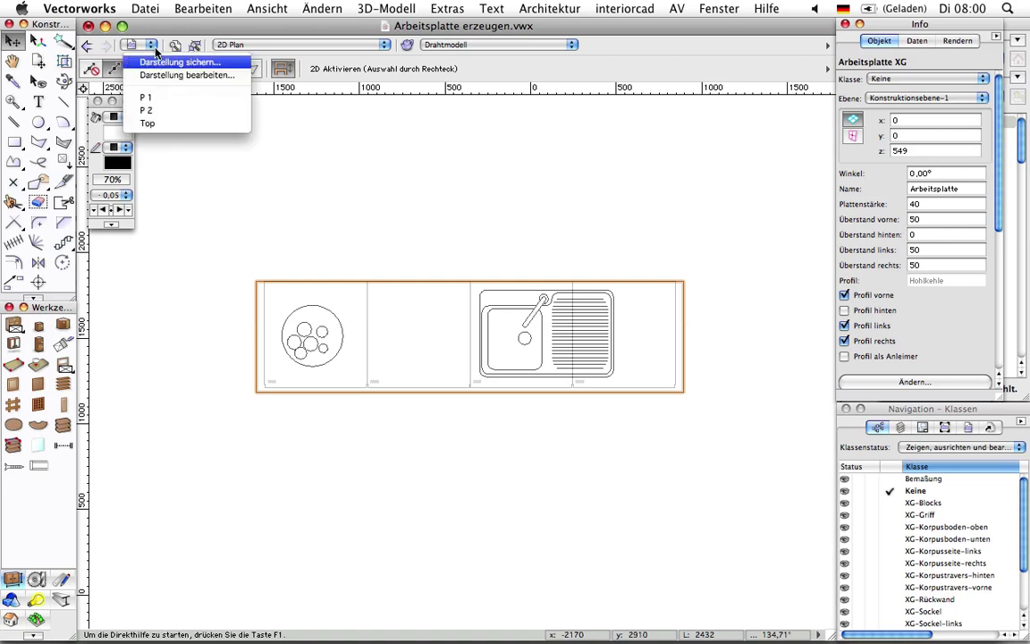
click(156, 112)
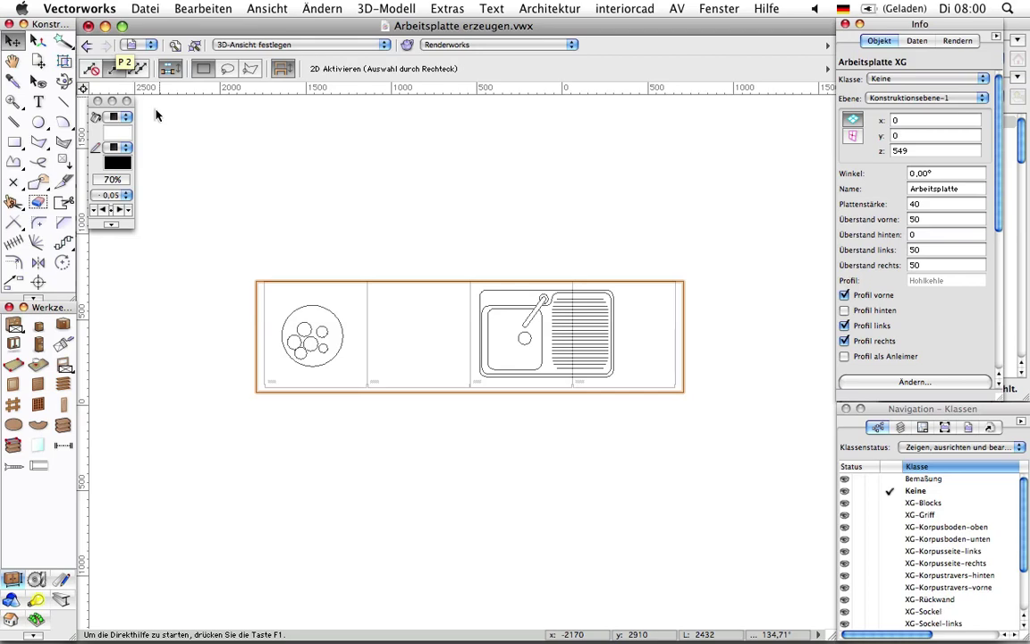